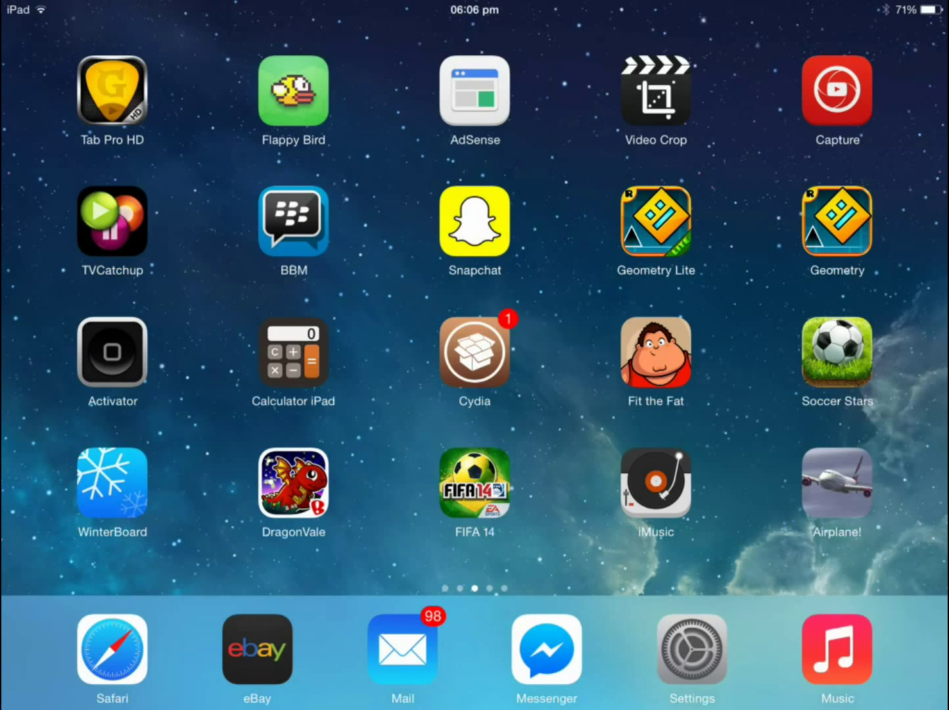
scroll(475, 296, right, 1)
scroll(475, 296, right, 1)
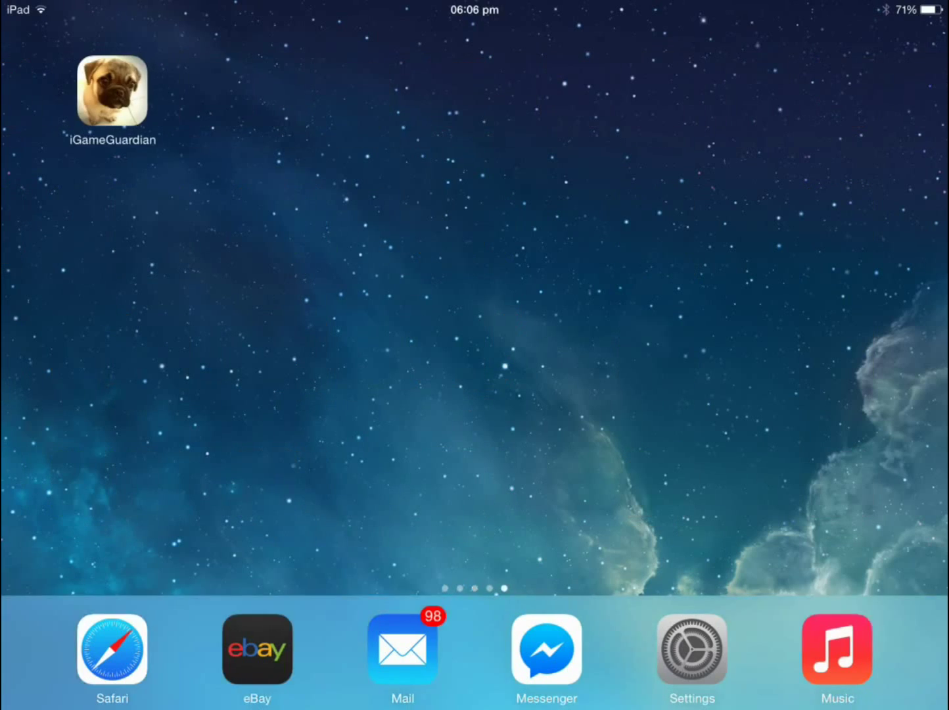
scroll(475, 297, left, 1)
scroll(474, 297, left, 1)
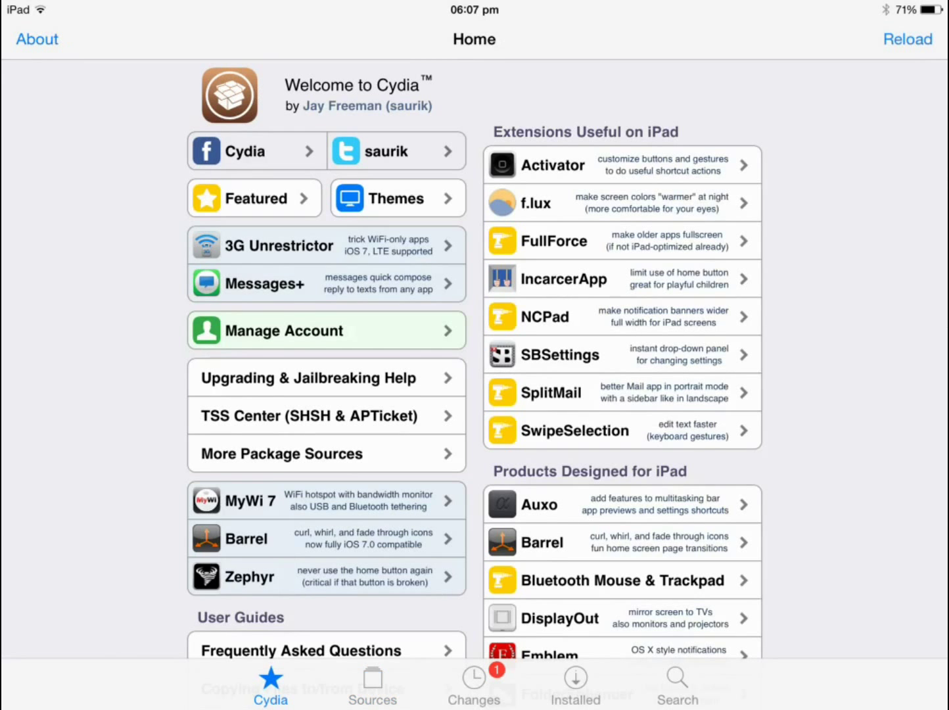
click(372, 688)
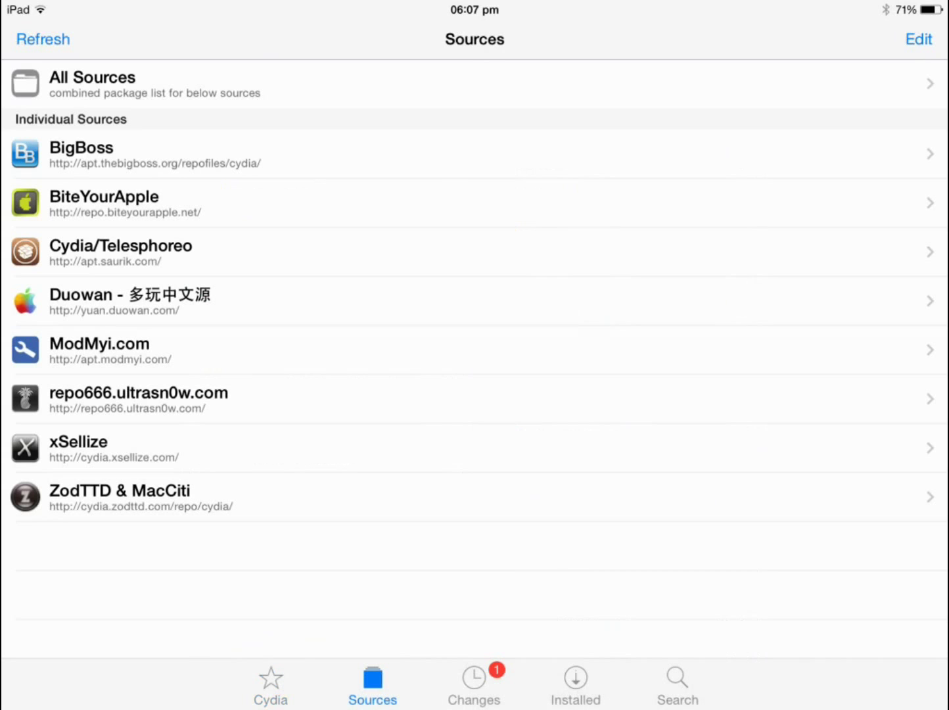
click(917, 40)
click(30, 40)
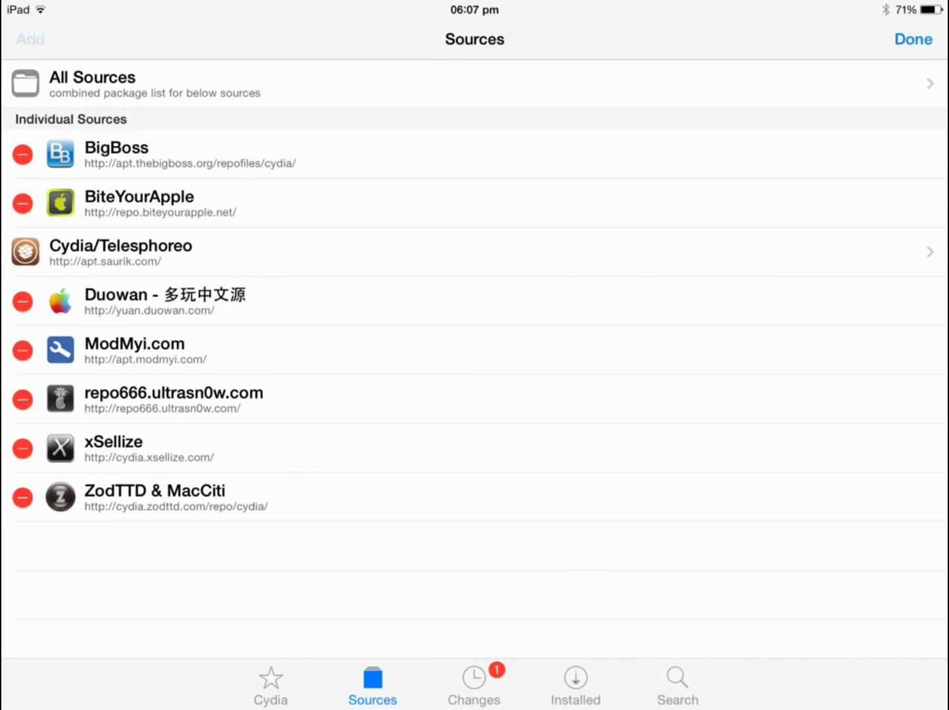
text(yu)
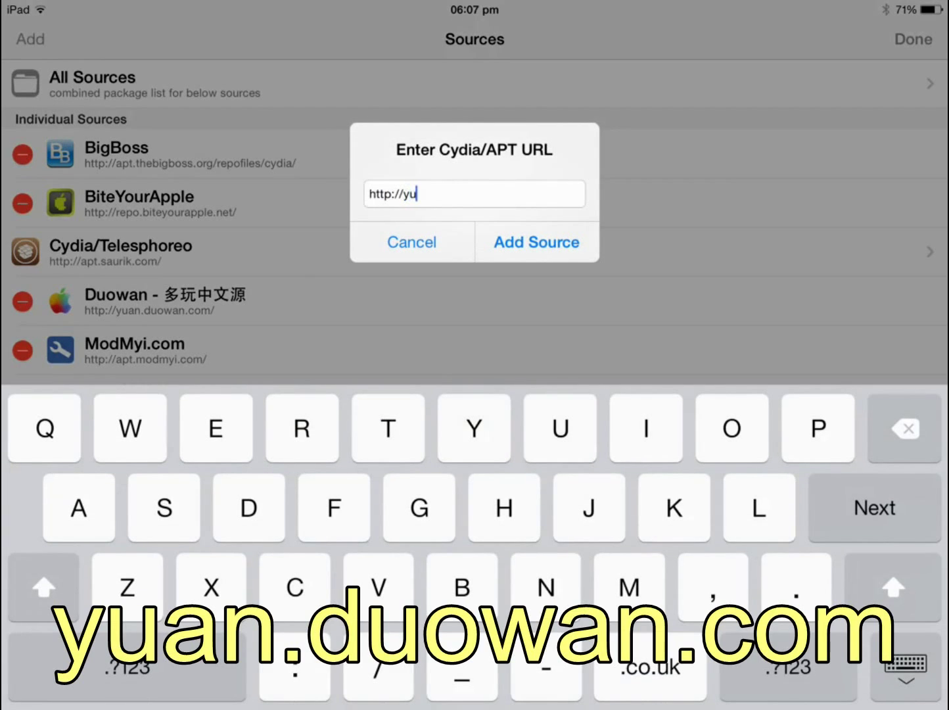
text(an.)
text(duowa)
text(n.)
text(com)
click(537, 241)
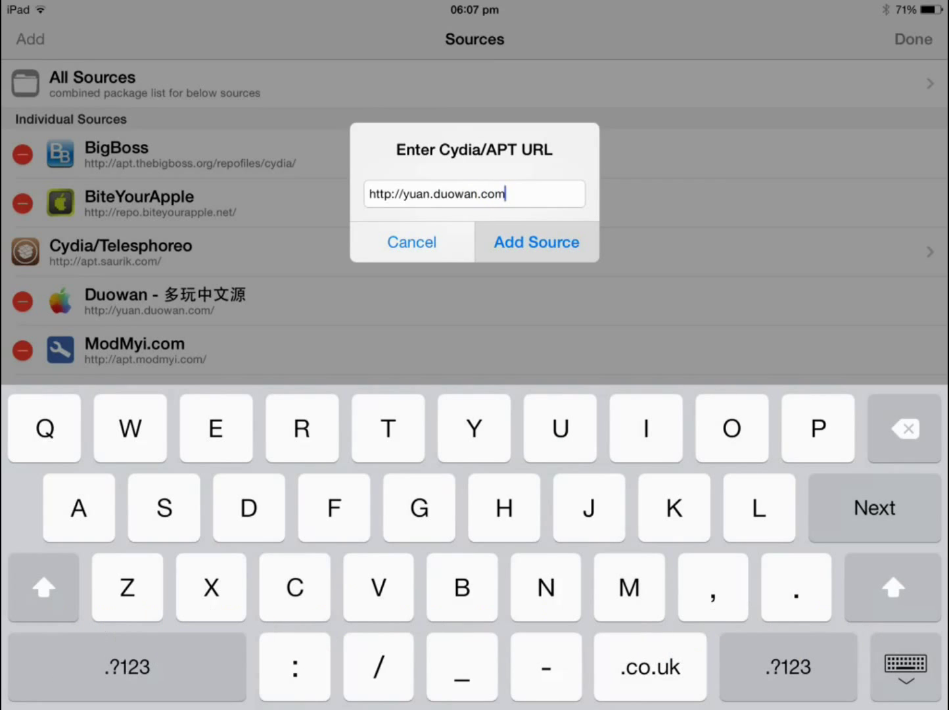
click(536, 242)
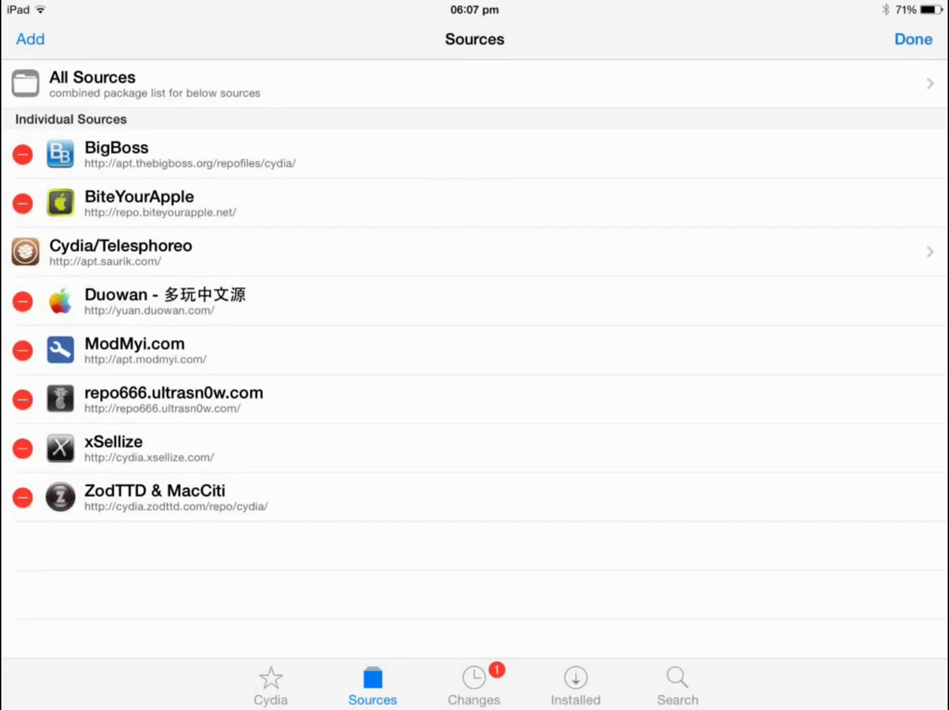
click(912, 39)
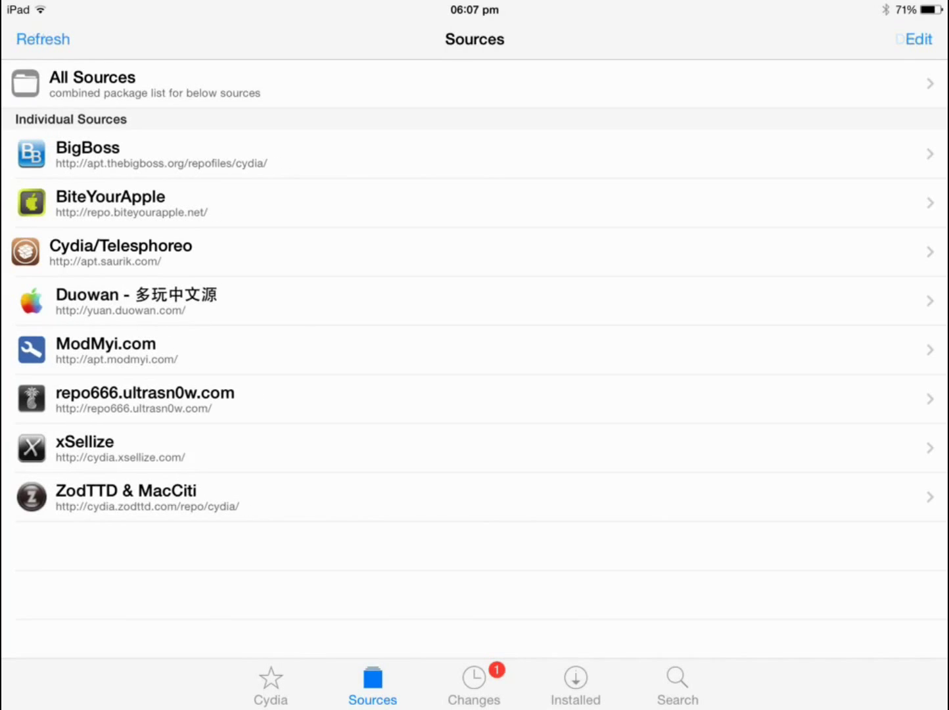
scroll(475, 332, down, 1)
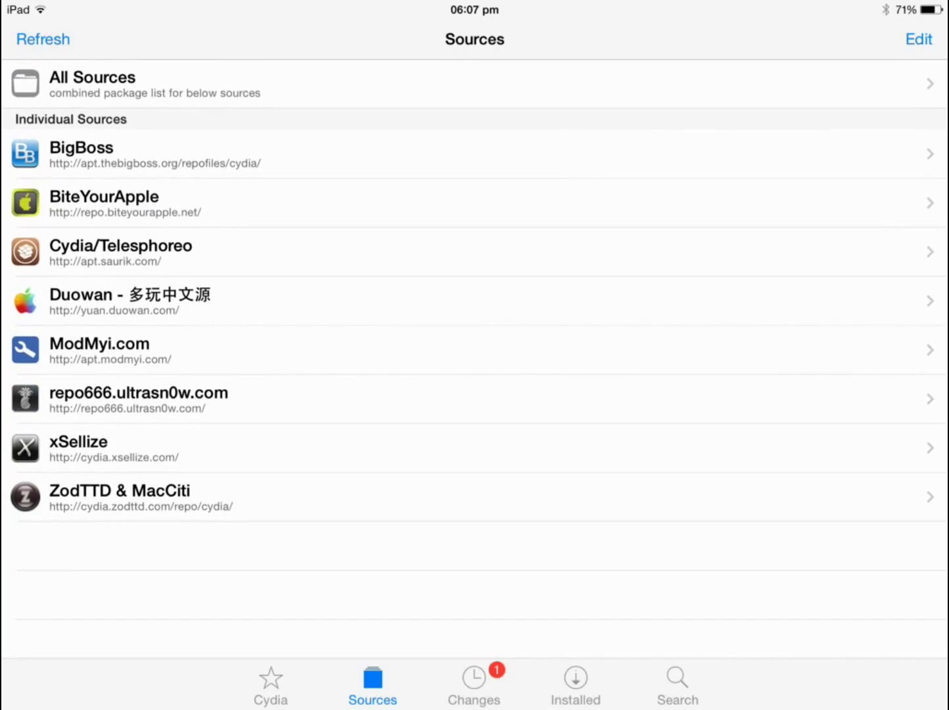
Step: Search Cydia anew and open the iGameGuardian package details page
click(677, 688)
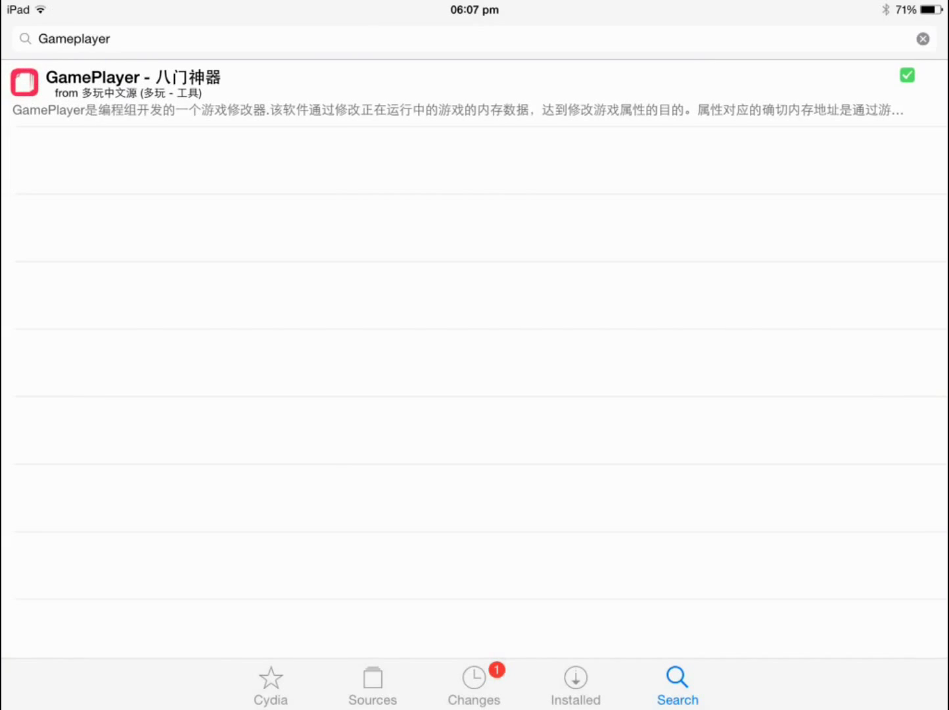
click(922, 38)
text(Iga)
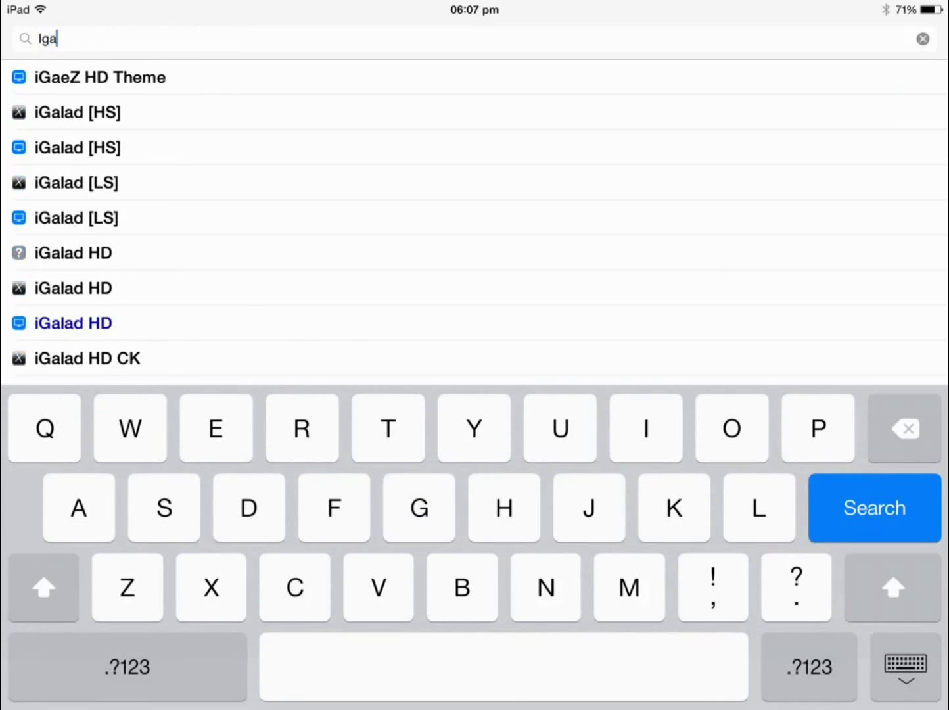
text(me)
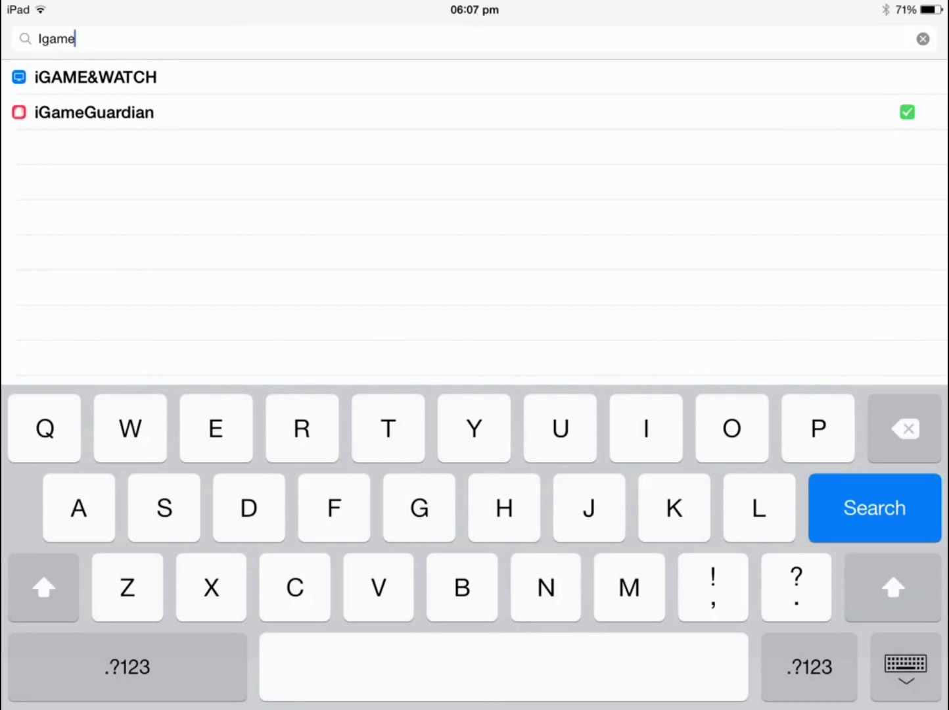
scroll(475, 113, up, 1)
click(94, 112)
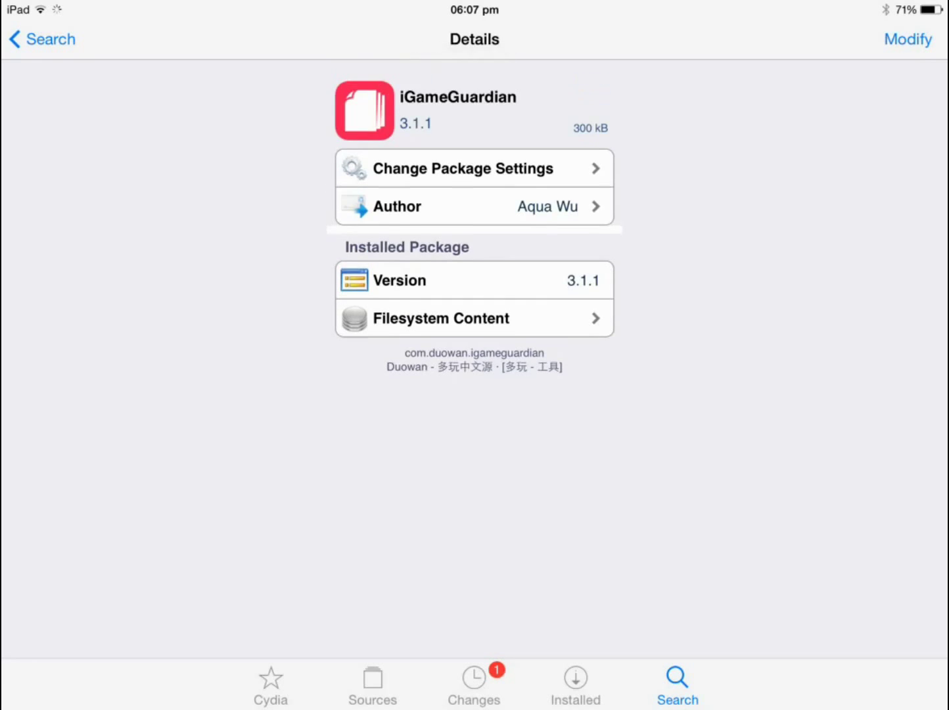
scroll(474, 223, down, 1)
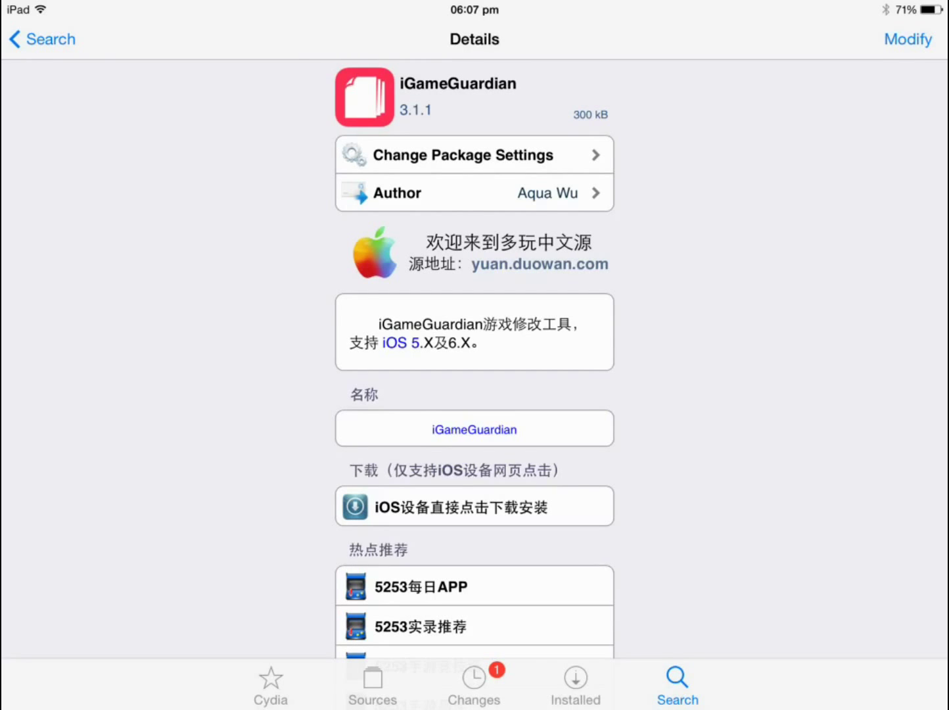
Step: Queue a reinstall of iGameGuardian 3.1.1, then cancel at the Confirm sheet
click(907, 40)
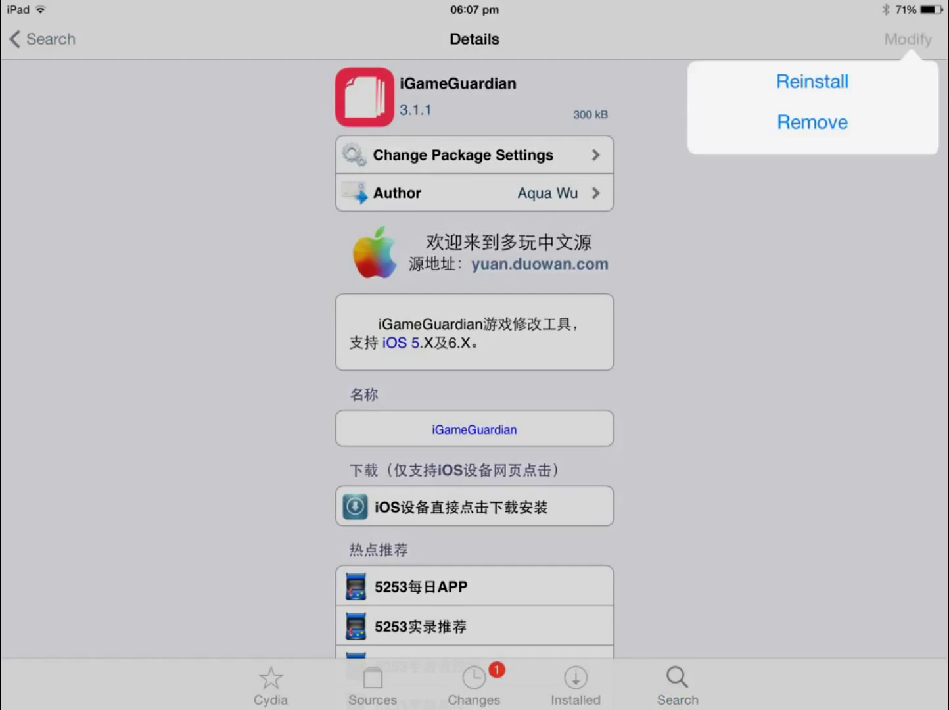
click(811, 82)
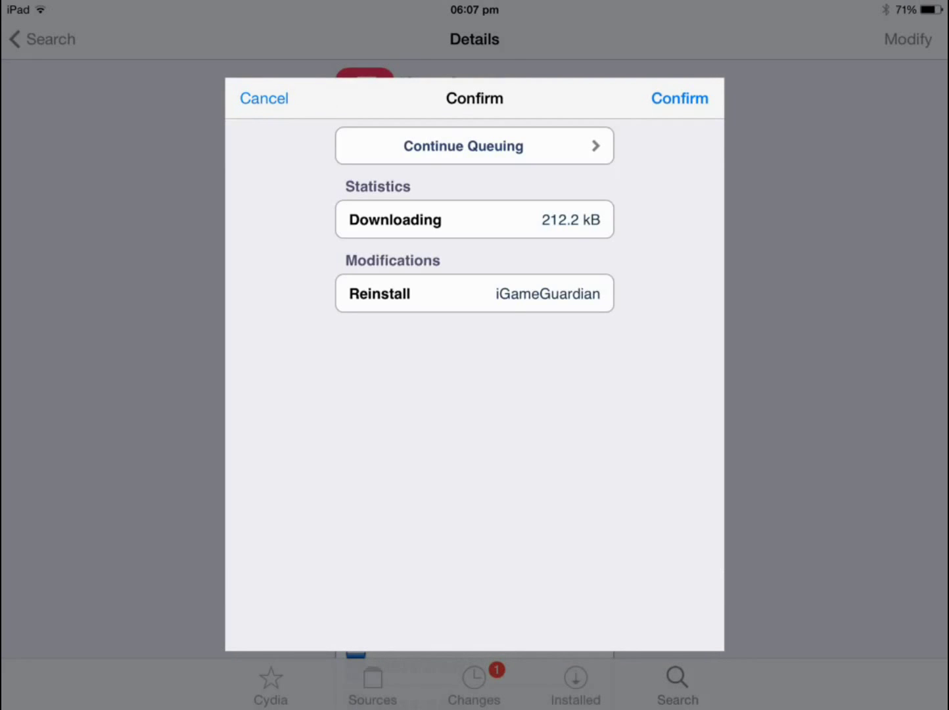
click(679, 98)
click(265, 98)
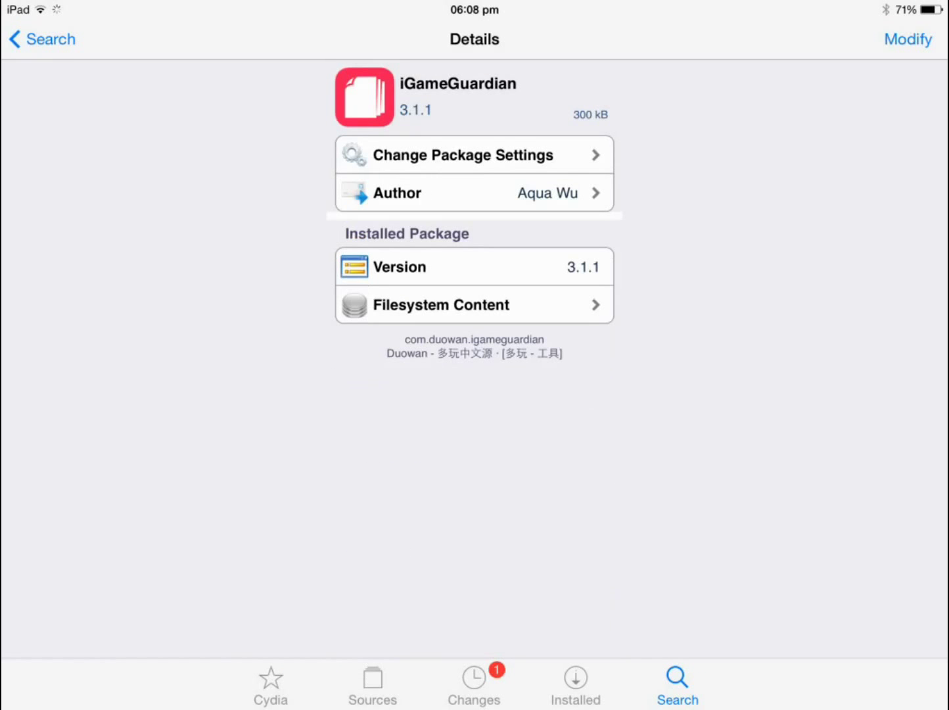
Step: Leave Cydia and return to the iOS Home Screen
key(super)
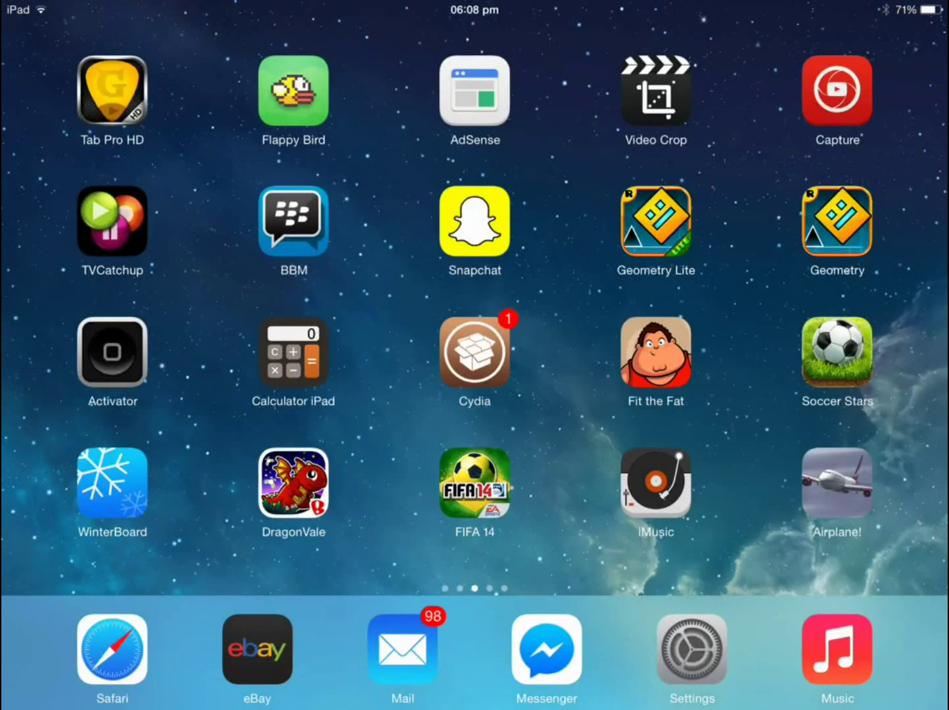
scroll(475, 297, right, 1)
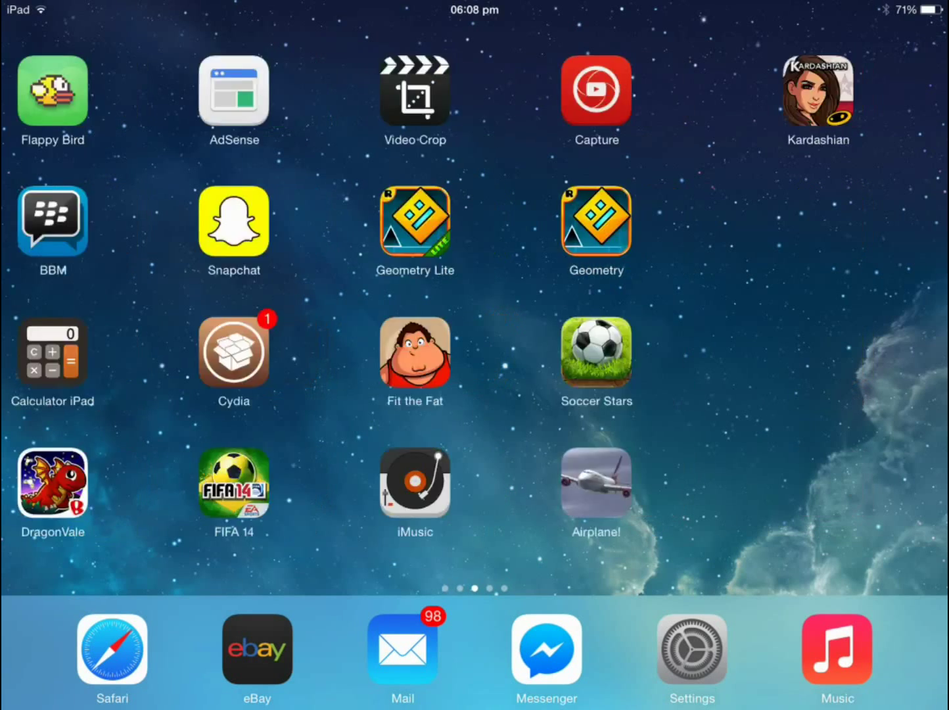
scroll(474, 297, right, 1)
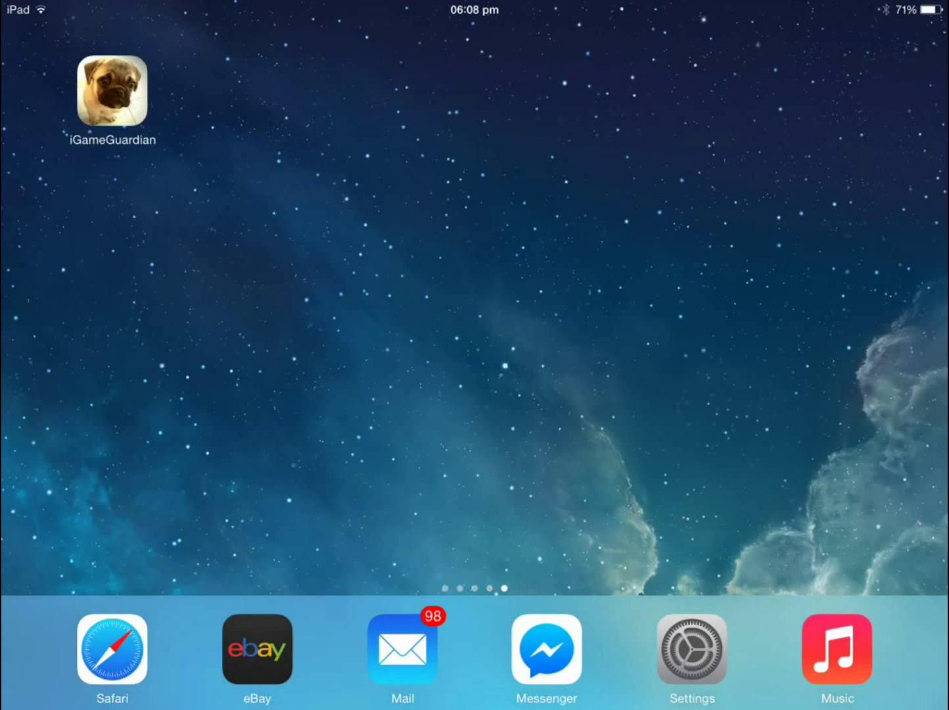
scroll(475, 297, left, 1)
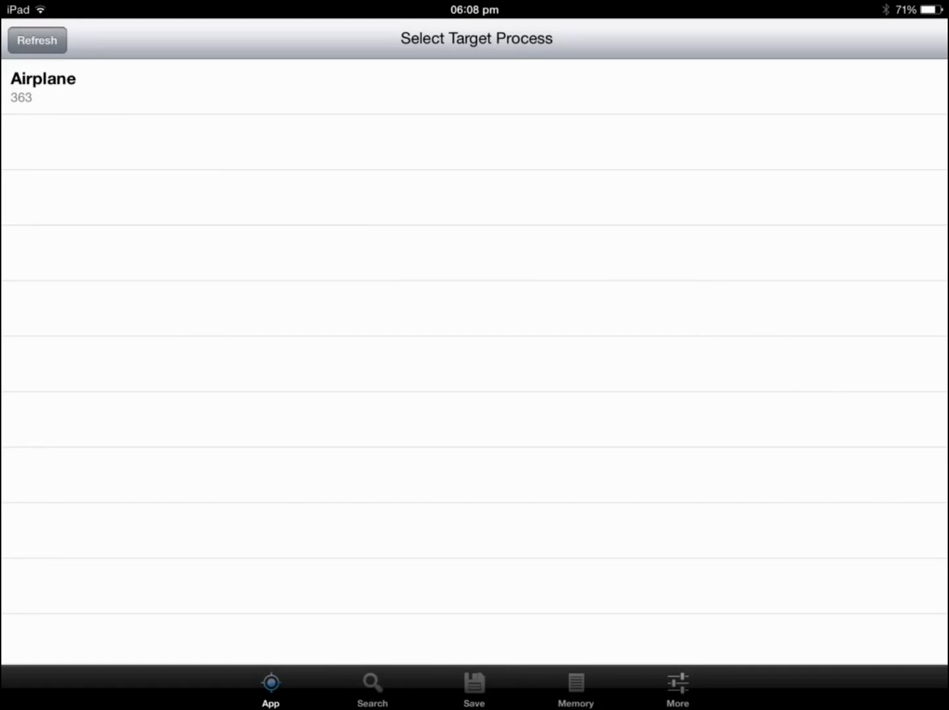
Step: Target the Airplane process and search its memory for 799999, finding three addresses
click(43, 86)
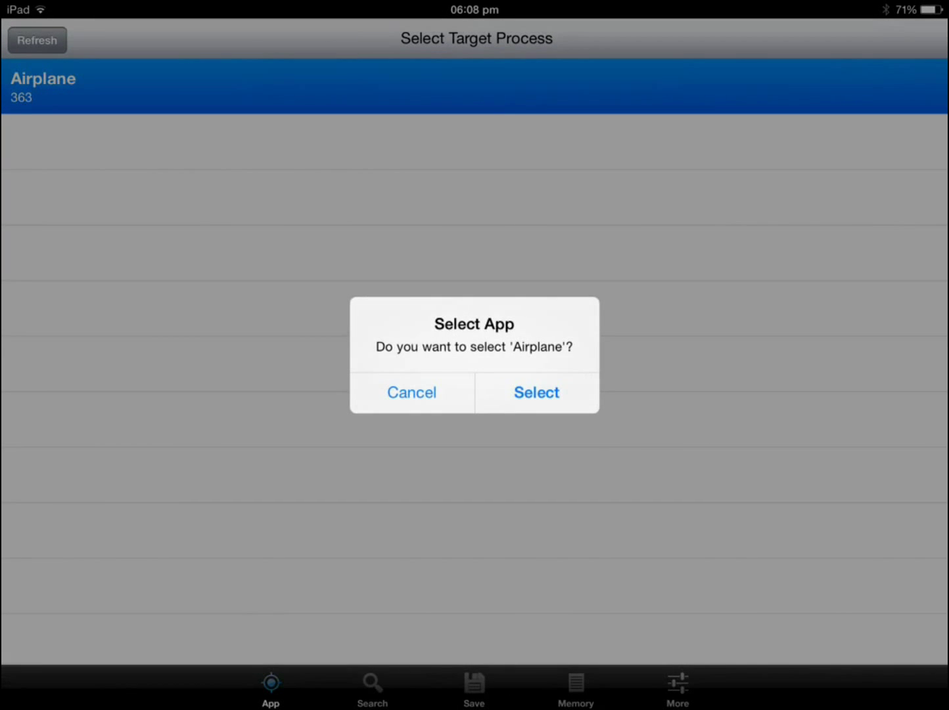
click(535, 392)
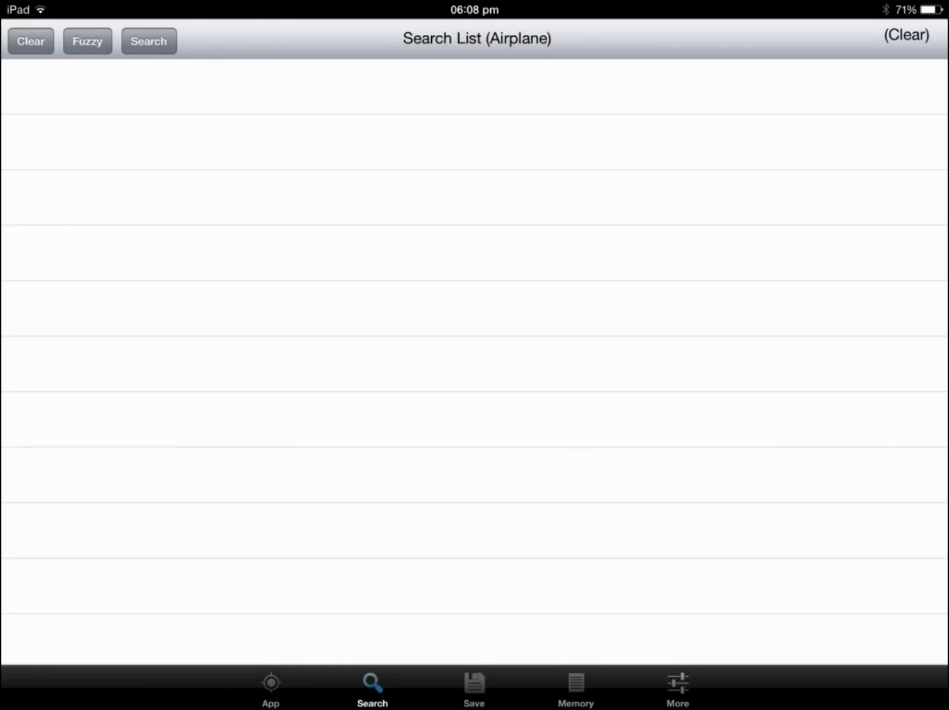
click(149, 41)
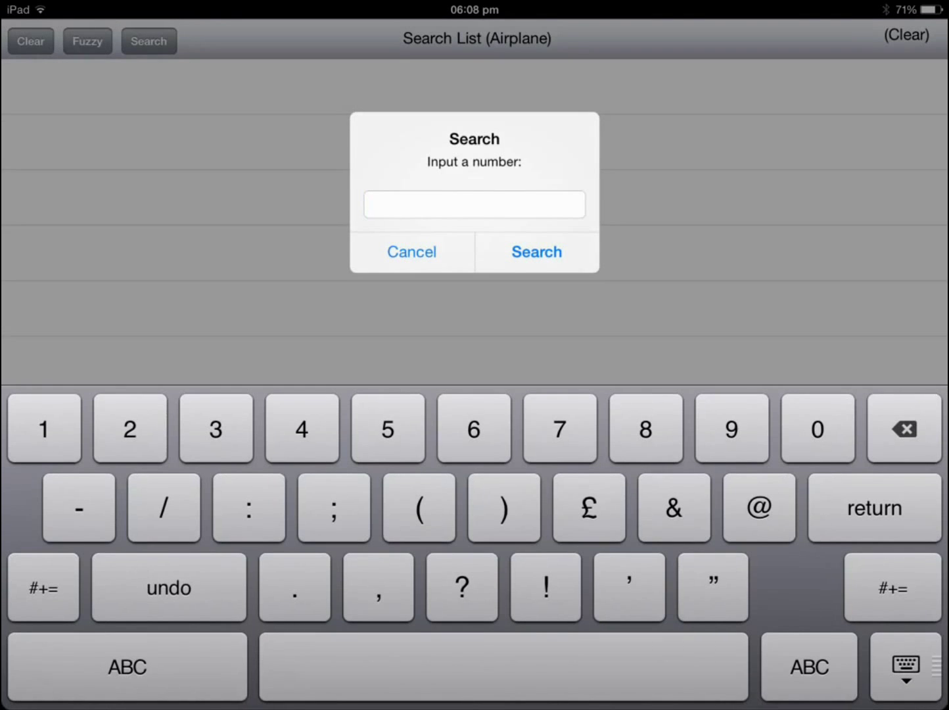
text(7)
text(99)
text(999)
click(537, 252)
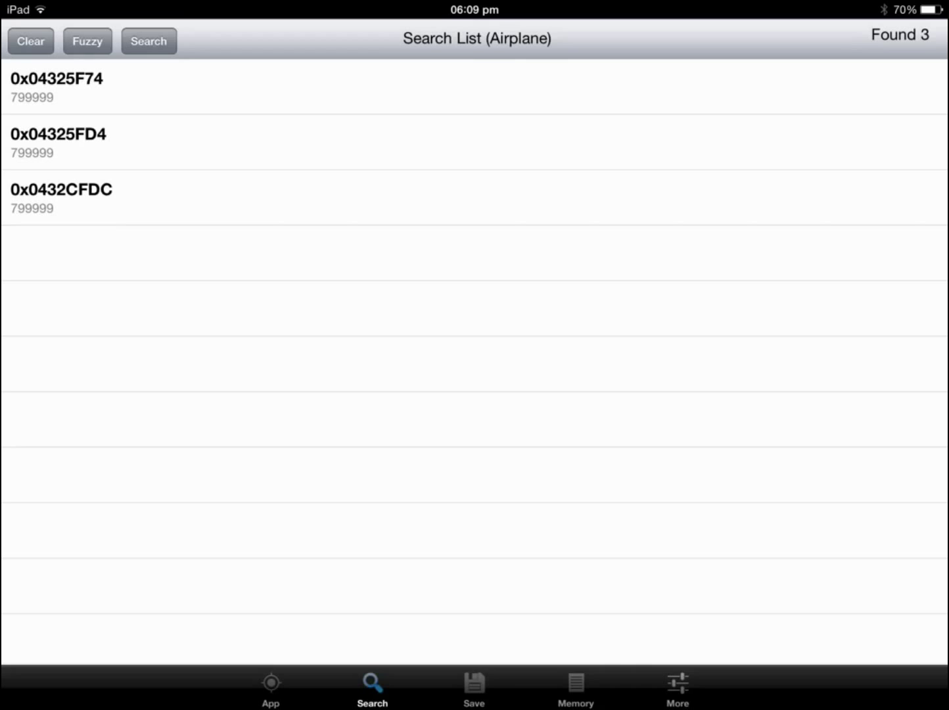
Step: Skip the first two found addresses and save 0x0432CFDC under the name 'coin'
click(222, 87)
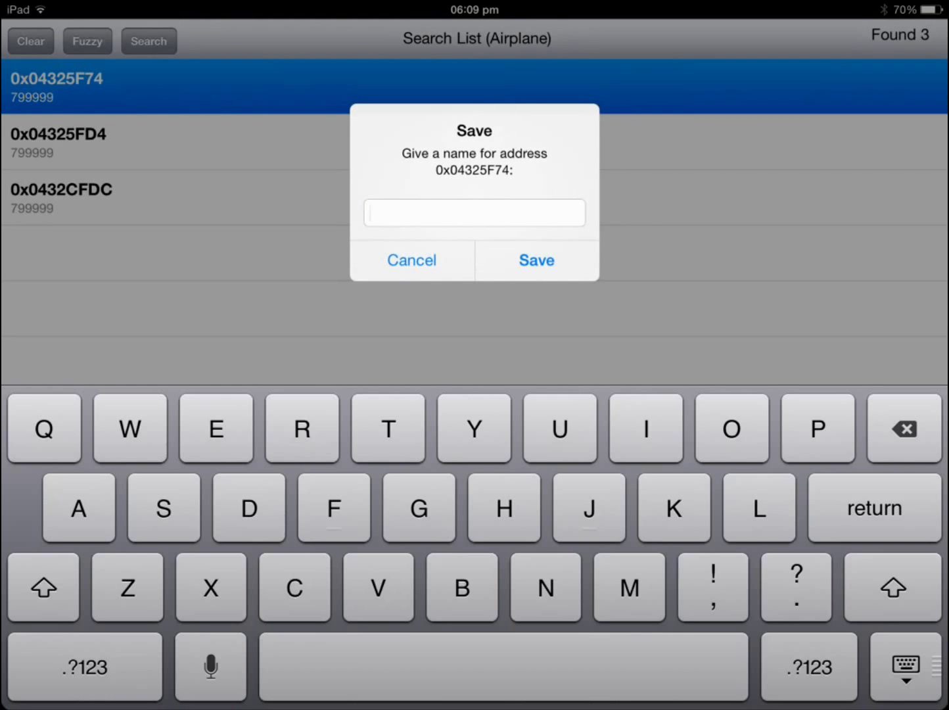
click(529, 251)
click(223, 142)
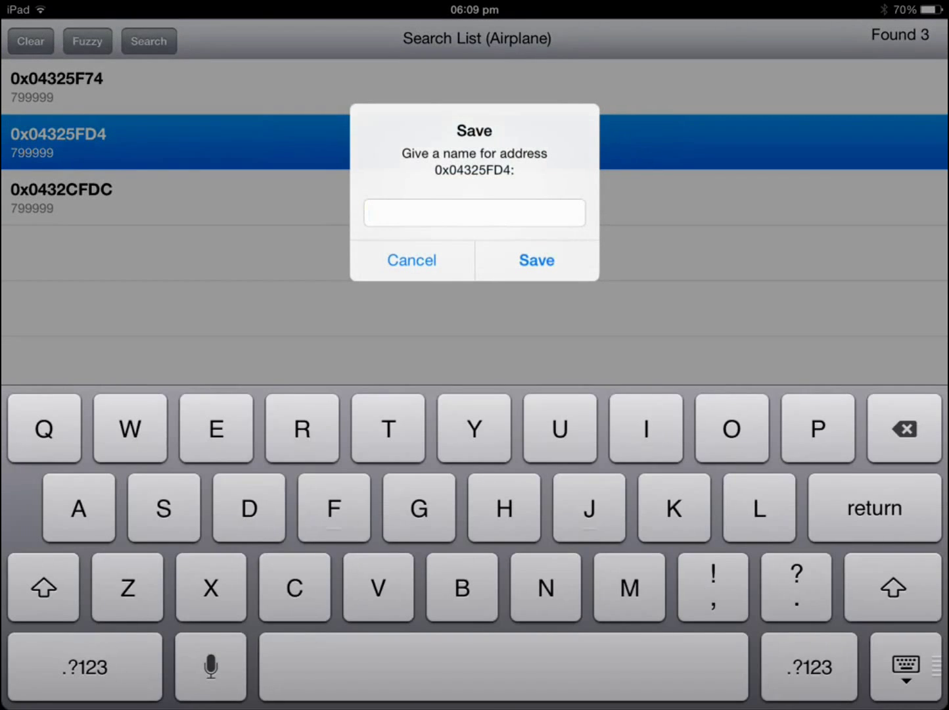
click(536, 260)
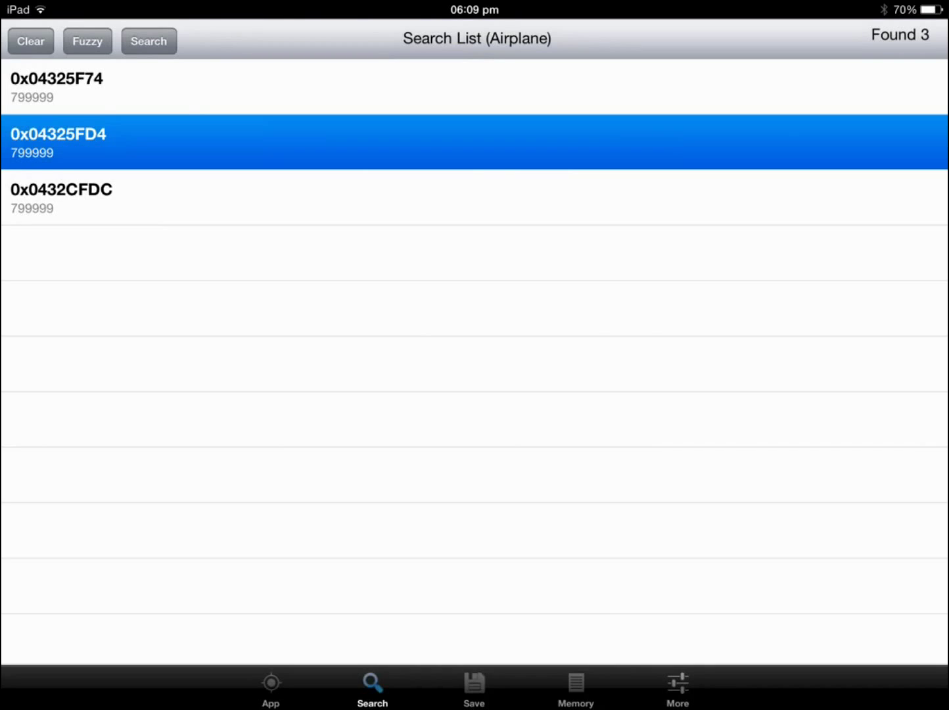
click(222, 197)
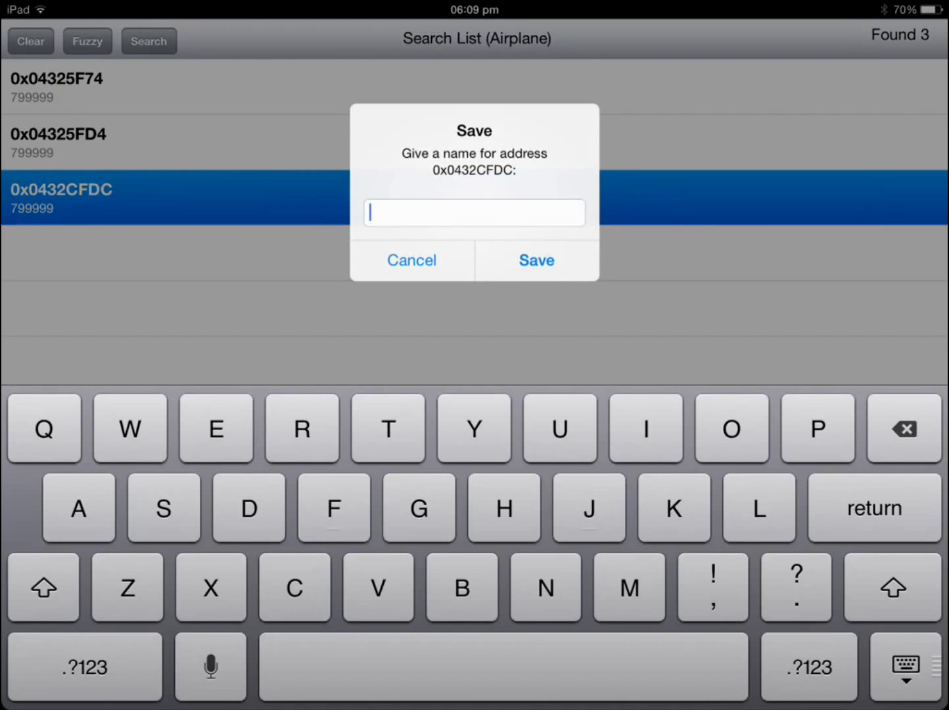
text(c)
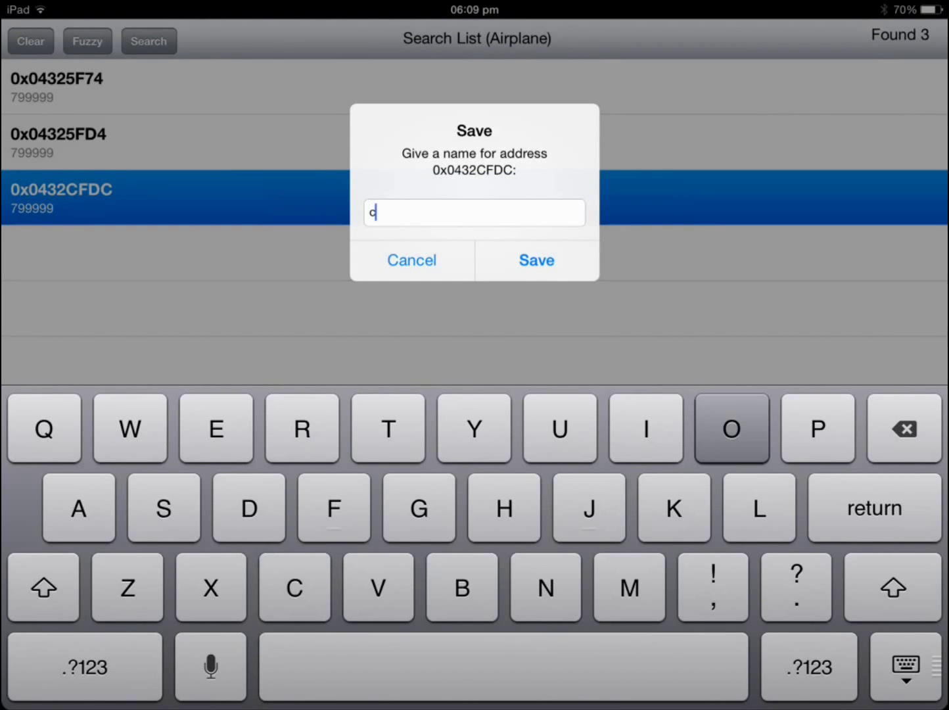
text(oin)
click(536, 259)
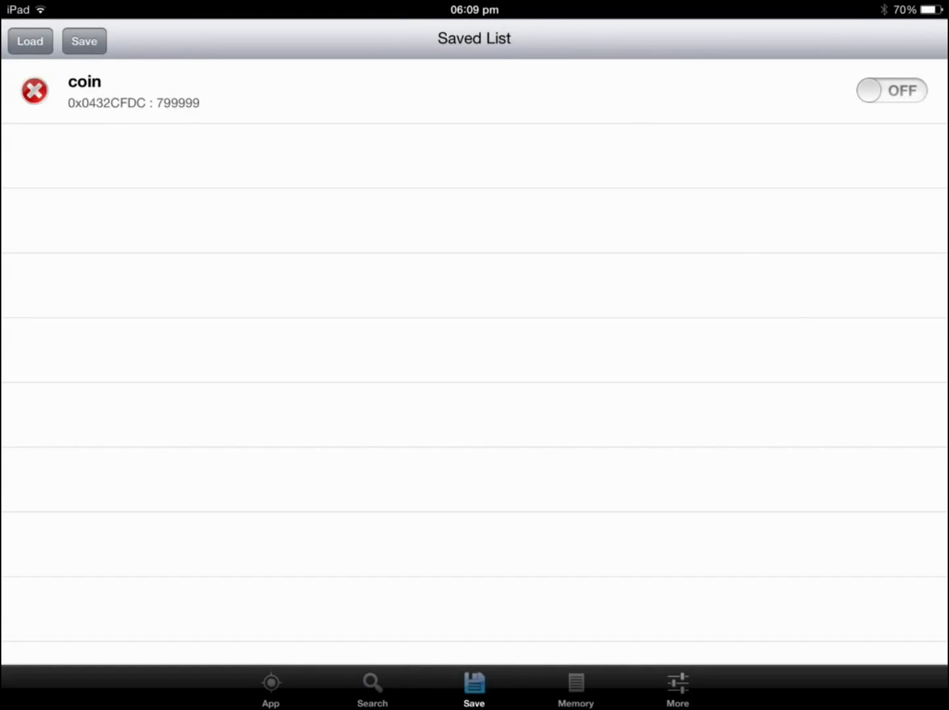
Step: Replace the coin entry's name and its 799999 value with 12345
click(474, 91)
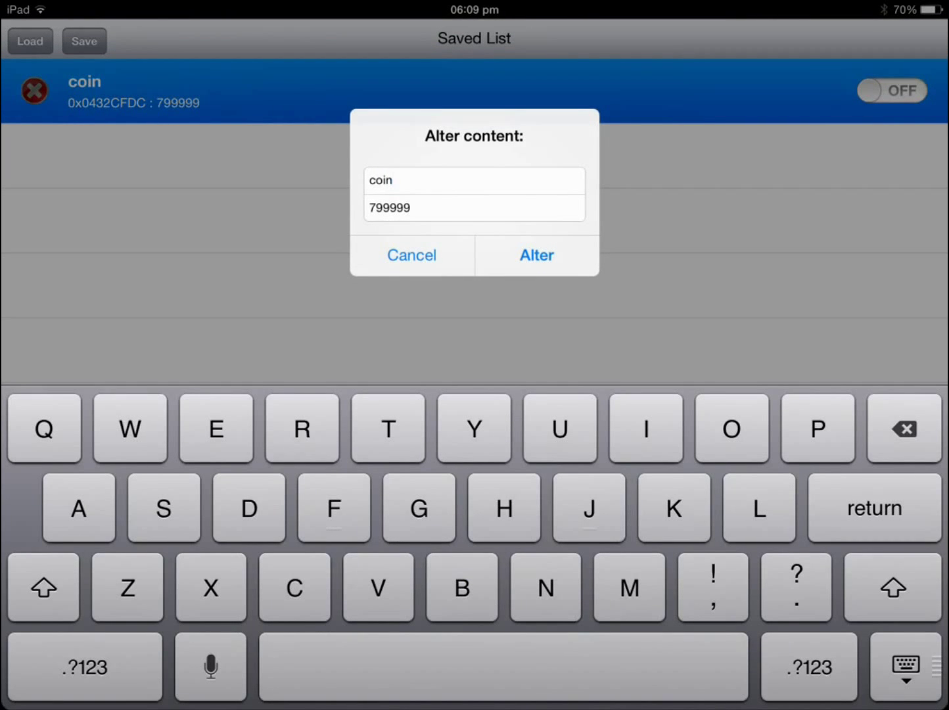
key(BackSpace)
key(BackSpace)
key(BackSpace)
click(809, 667)
text(99)
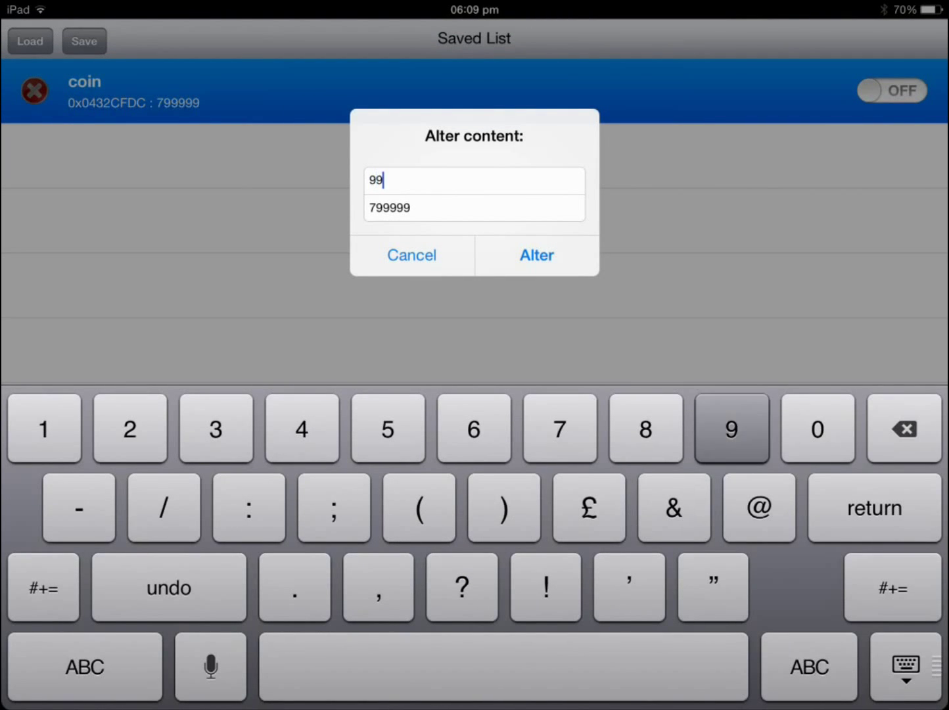
text(999)
key(BackSpace)
key(BackSpace)
key(BackSpace)
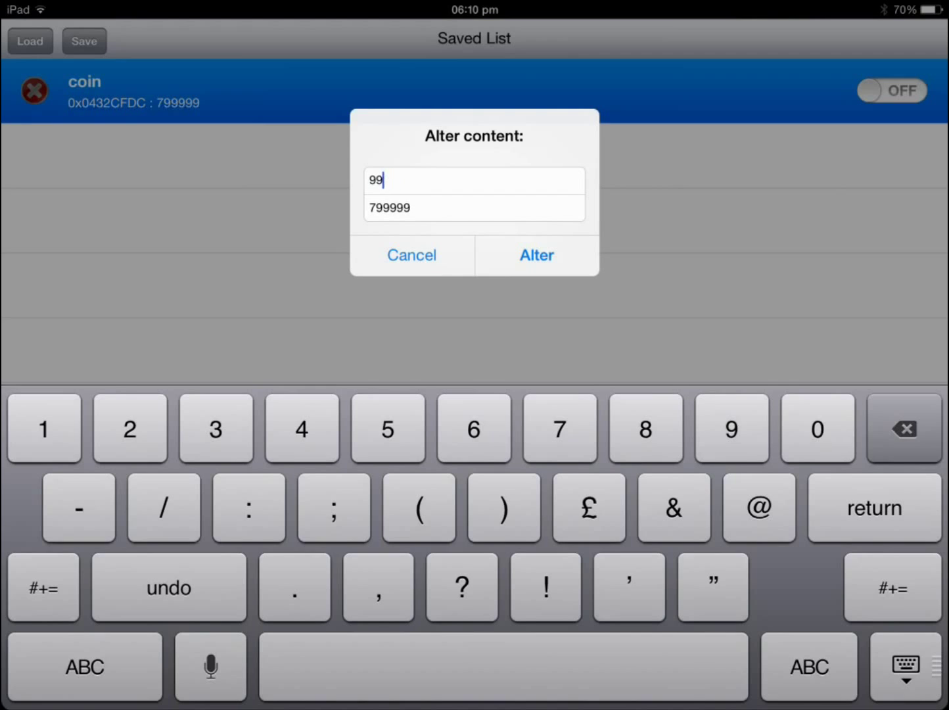
key(BackSpace)
key(BackSpace)
text(1234)
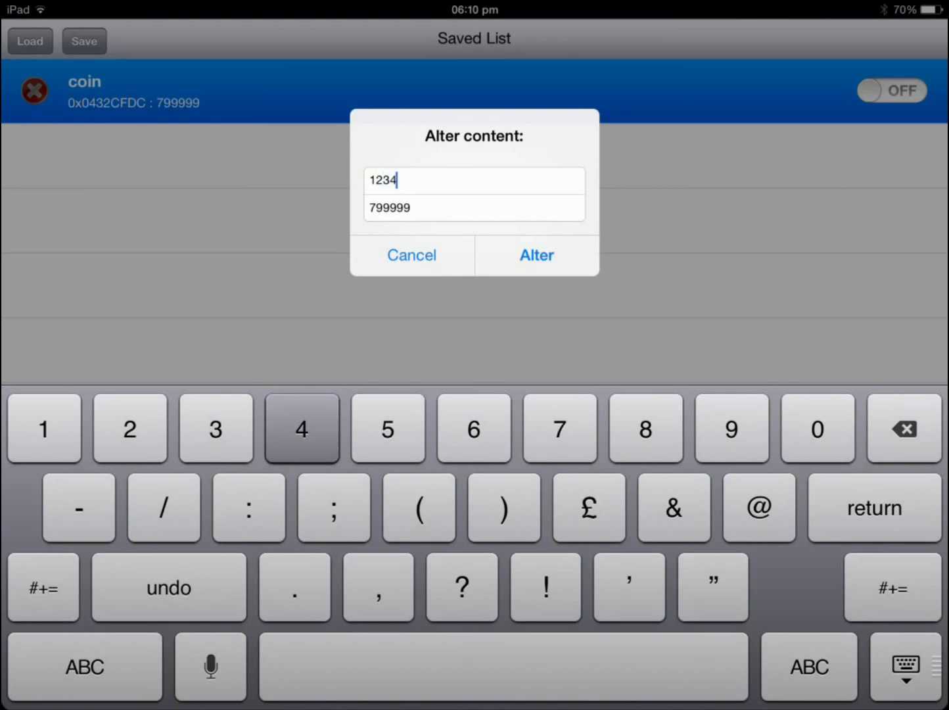
text(5)
click(474, 207)
key(BackSpace)
key(BackSpace)
key(BackSpace)
key(BackSpace)
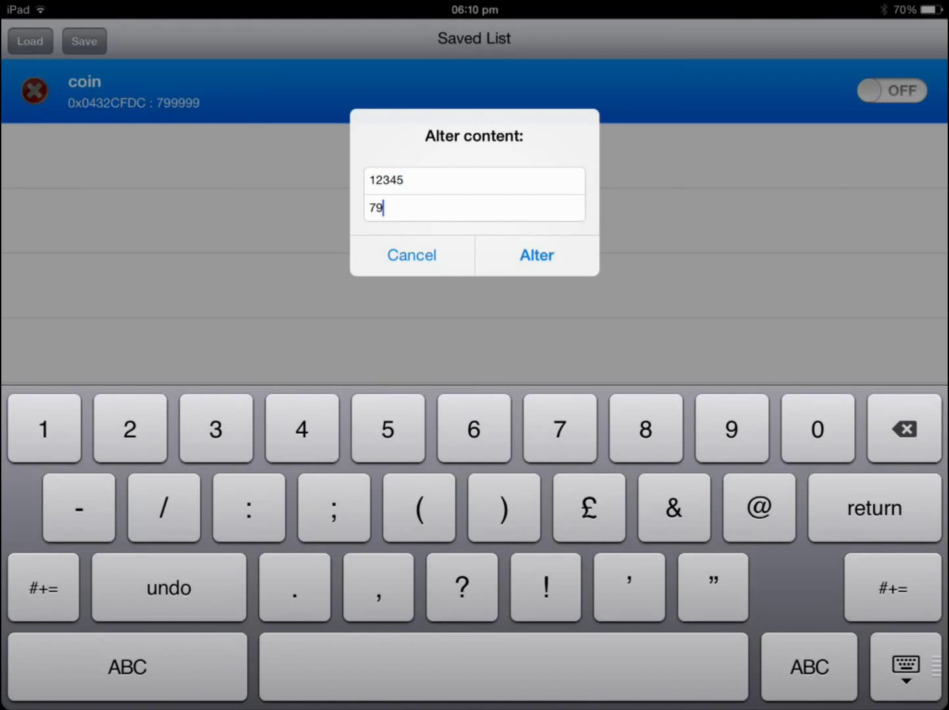
key(BackSpace)
key(BackSpace)
text(123)
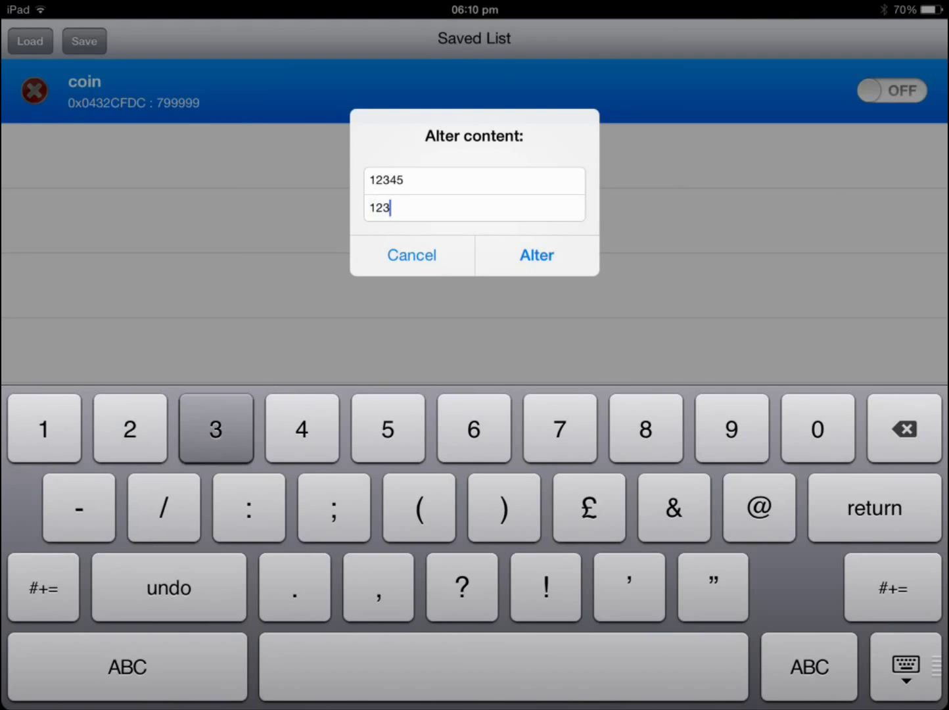
text(45)
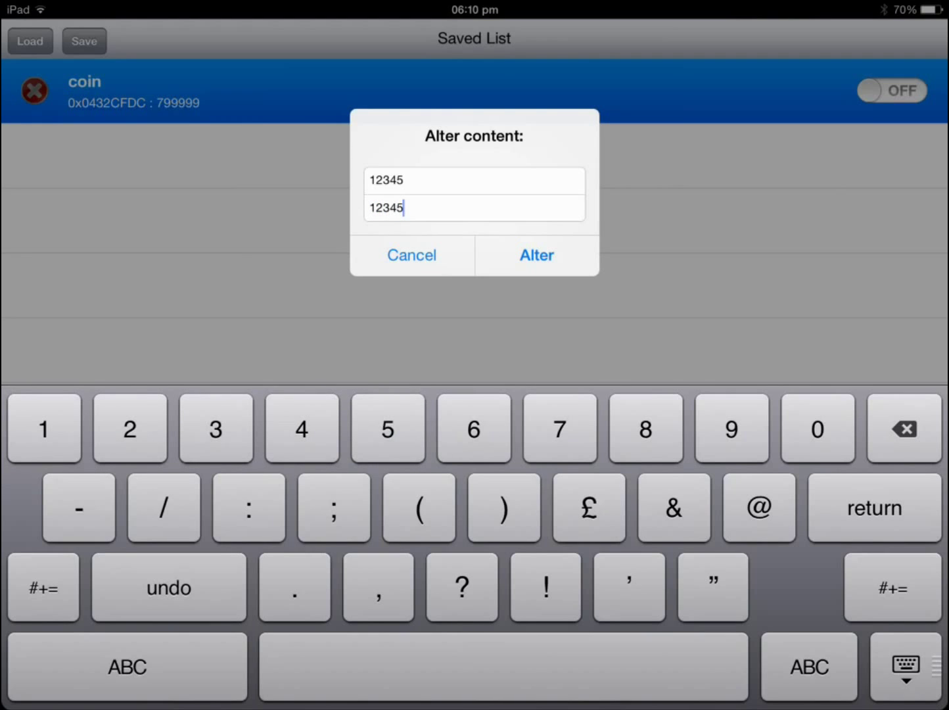
click(537, 256)
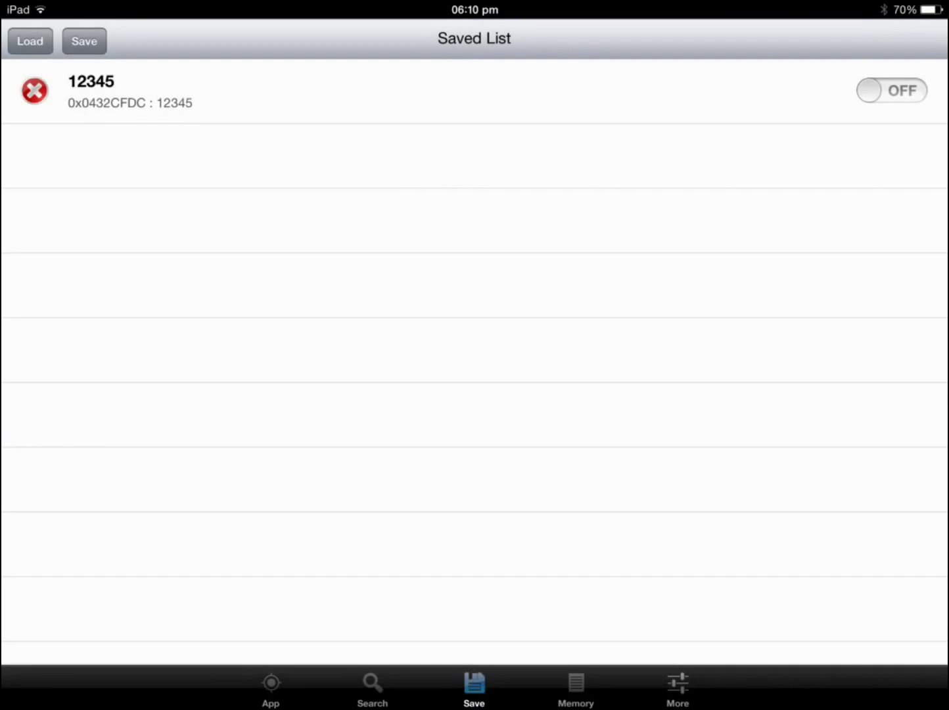
Step: Switch the 12345 entry ON, then save and reload the saved list
click(891, 90)
click(84, 41)
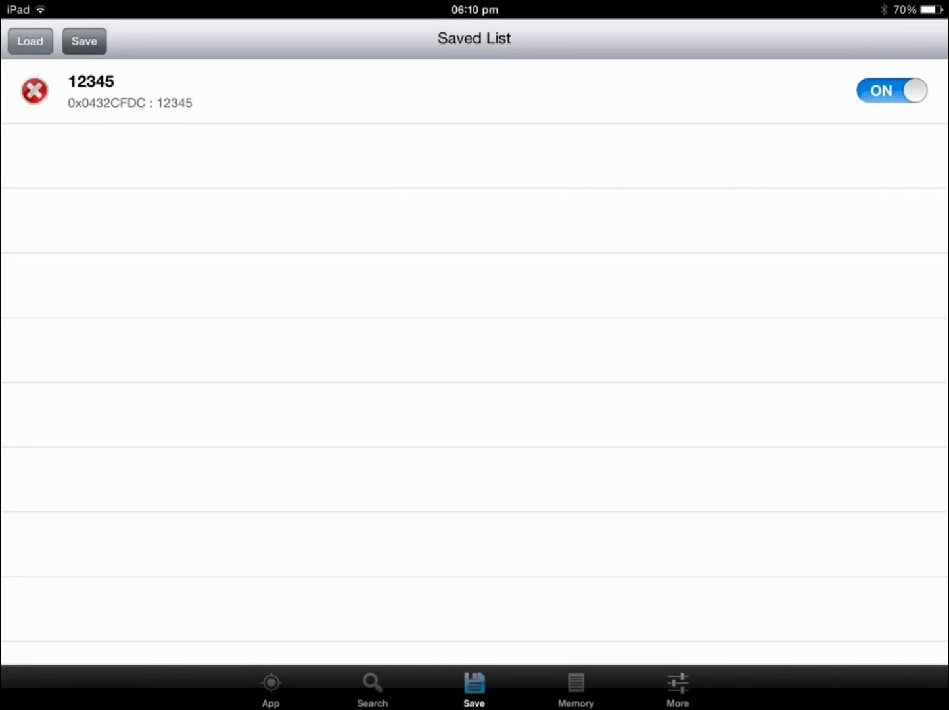
click(537, 391)
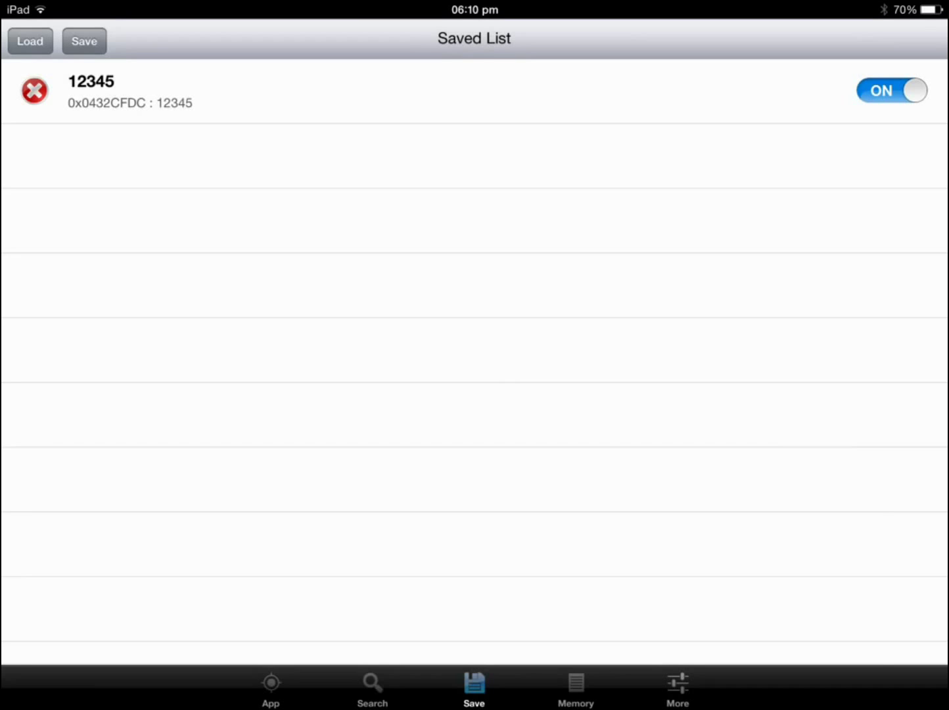
click(29, 40)
click(537, 391)
Step: Check that Airplane!'s coin counter reads 12345, then return to iGameGuardian's saved list
key(super)
key(super)
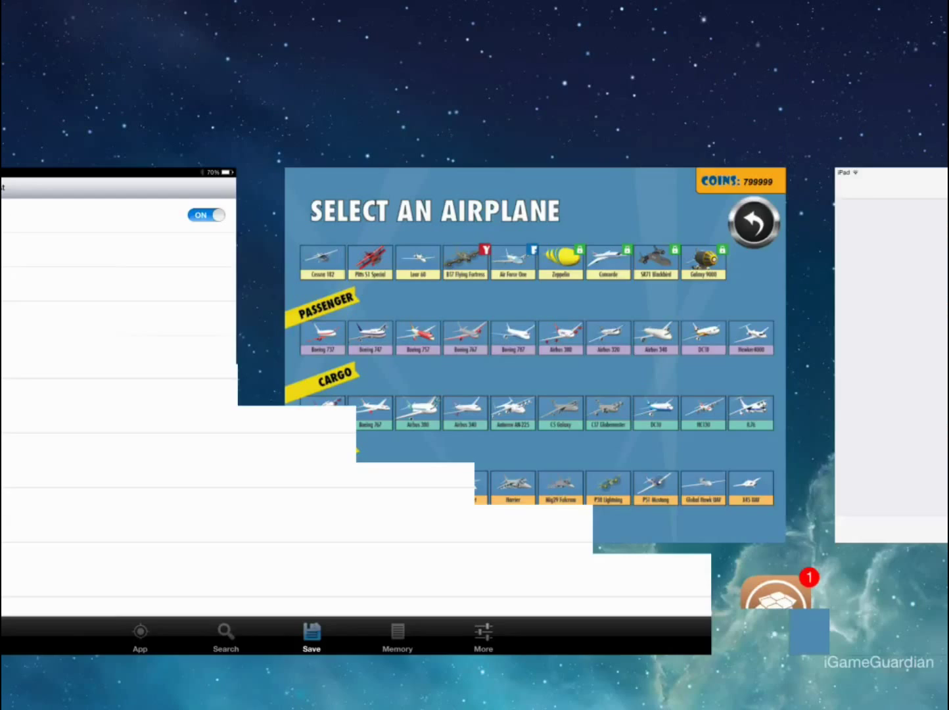
key(super)
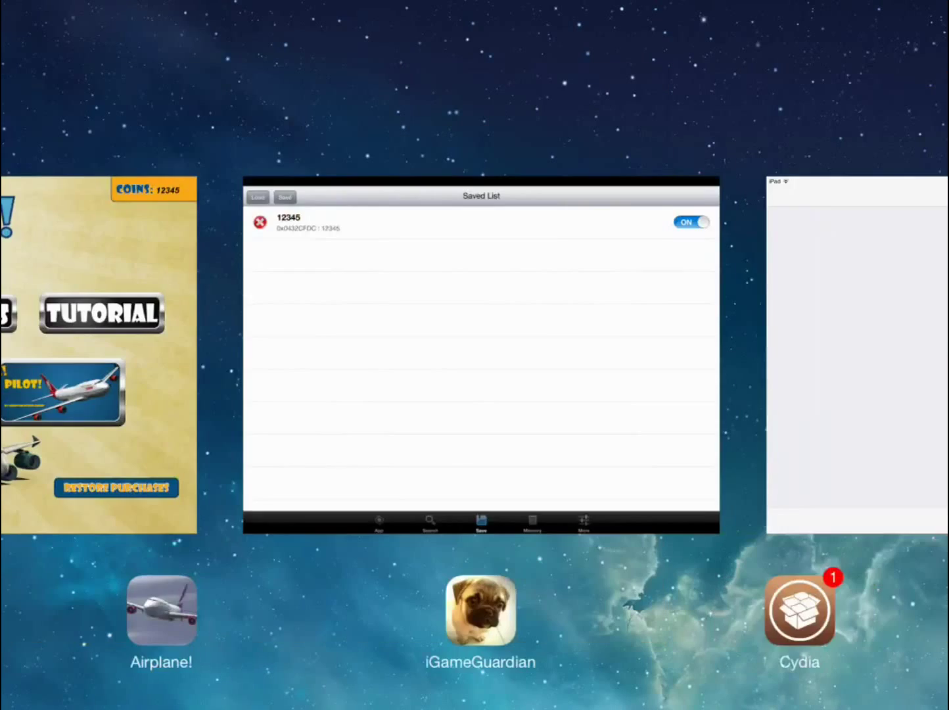
click(475, 355)
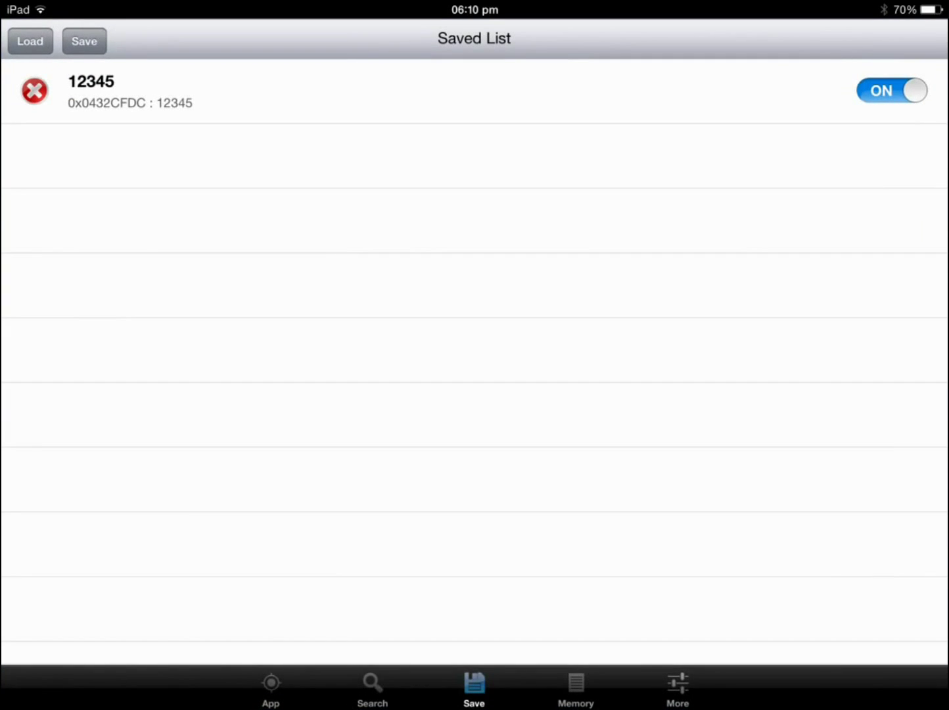
Step: Clear the 12345 entry's name and value fields and enter 88888 in each
click(474, 91)
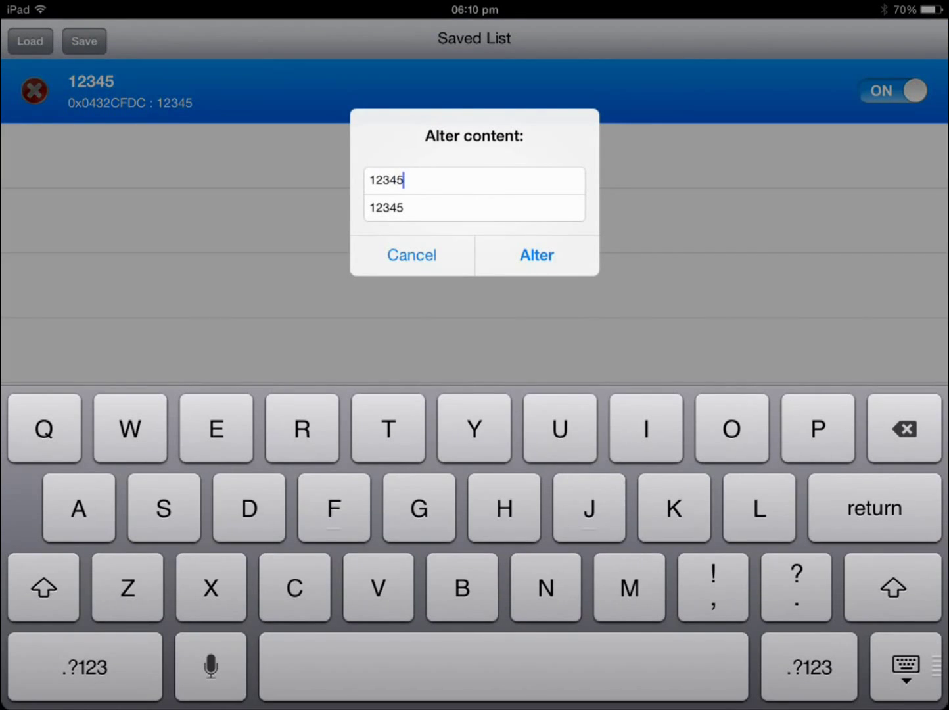
key(BackSpace)
key(BackSpace)
key(BackSpace)
key(BackSpace)
key(BackSpace)
click(475, 207)
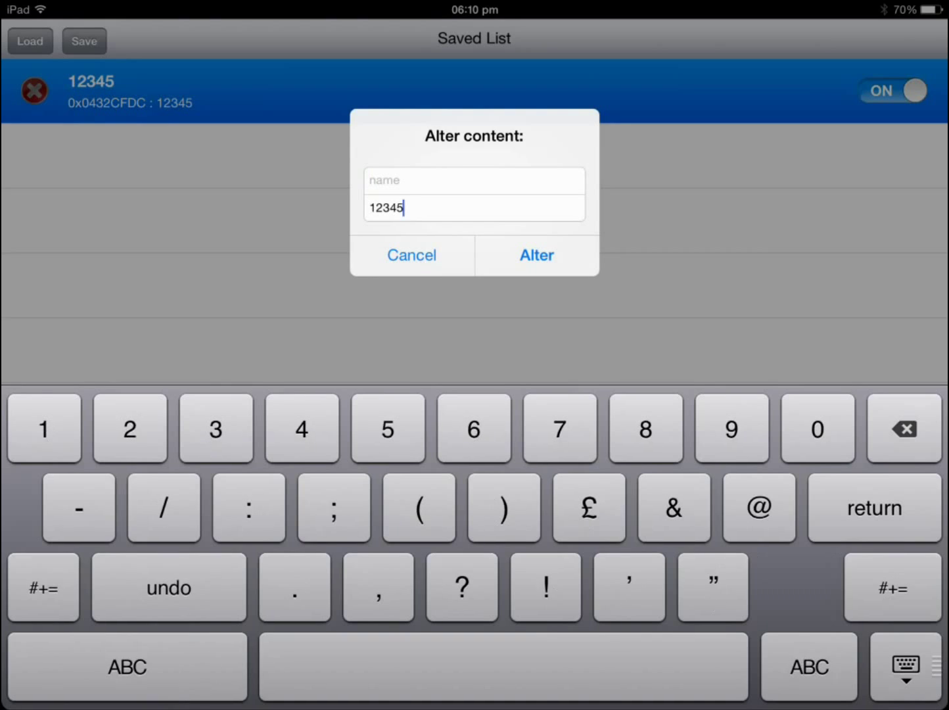
key(BackSpace)
key(BackSpace)
key(BackSpace)
key(BackSpace)
key(BackSpace)
text(8888)
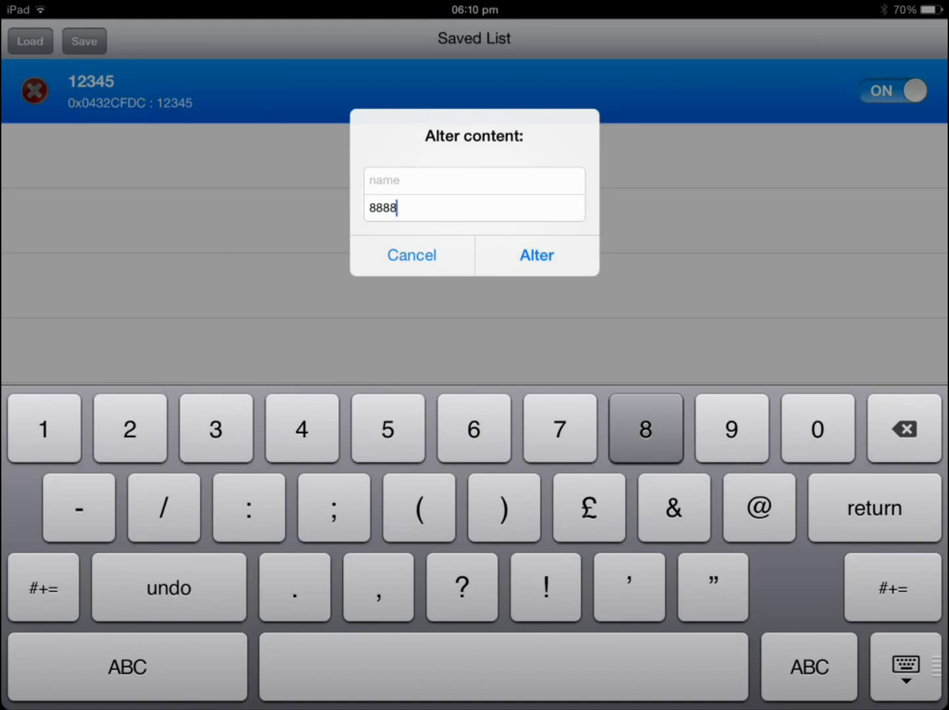
text(8)
click(475, 180)
click(809, 666)
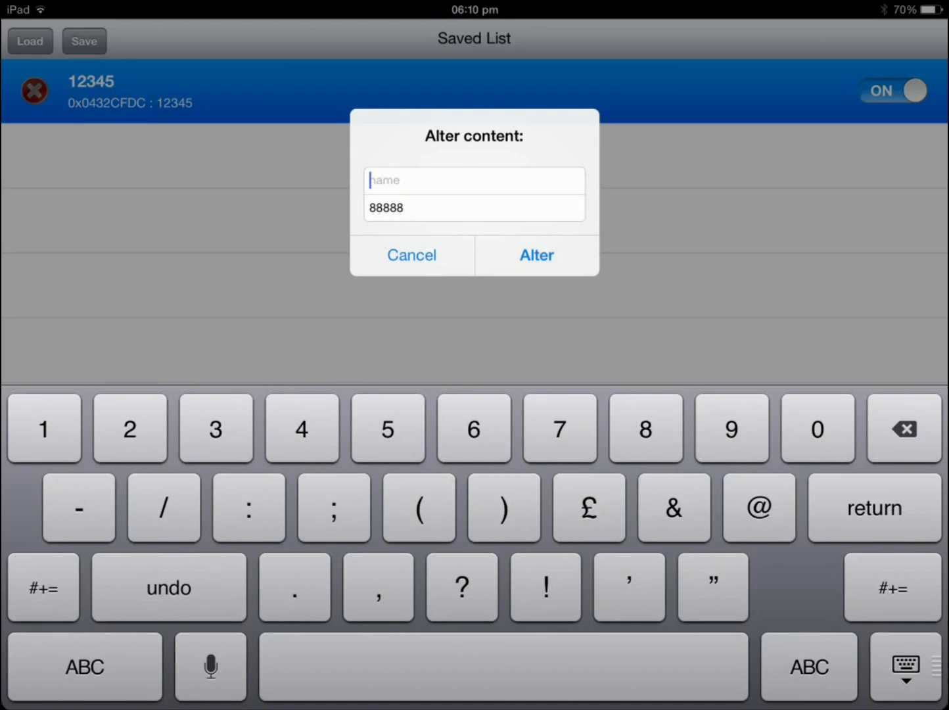
text(88888)
Step: Apply 88888 as the entry's name and value, then save the list
click(536, 255)
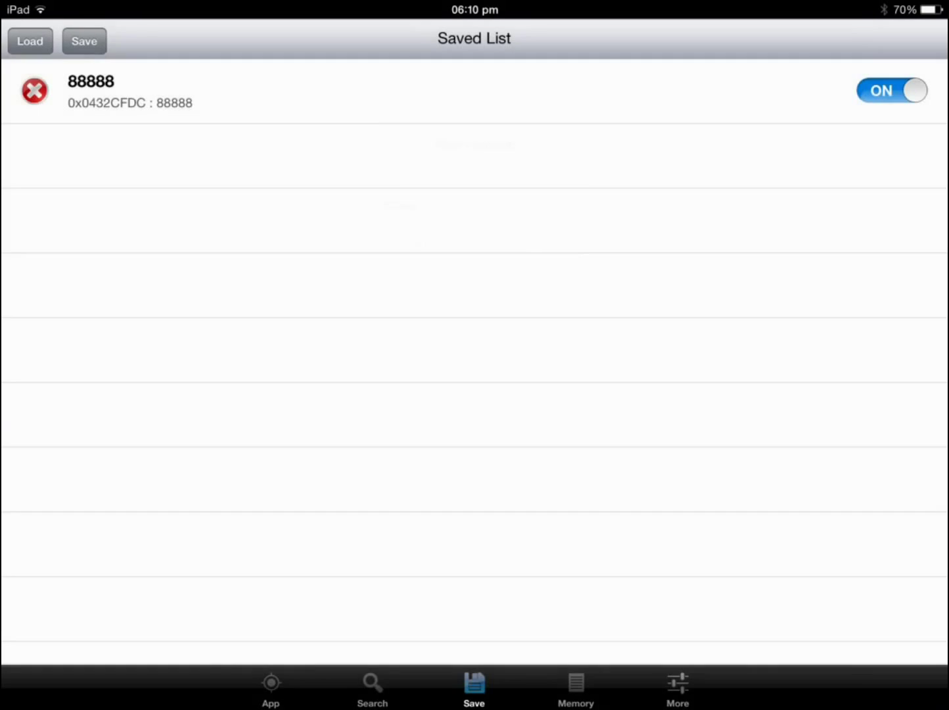
click(83, 41)
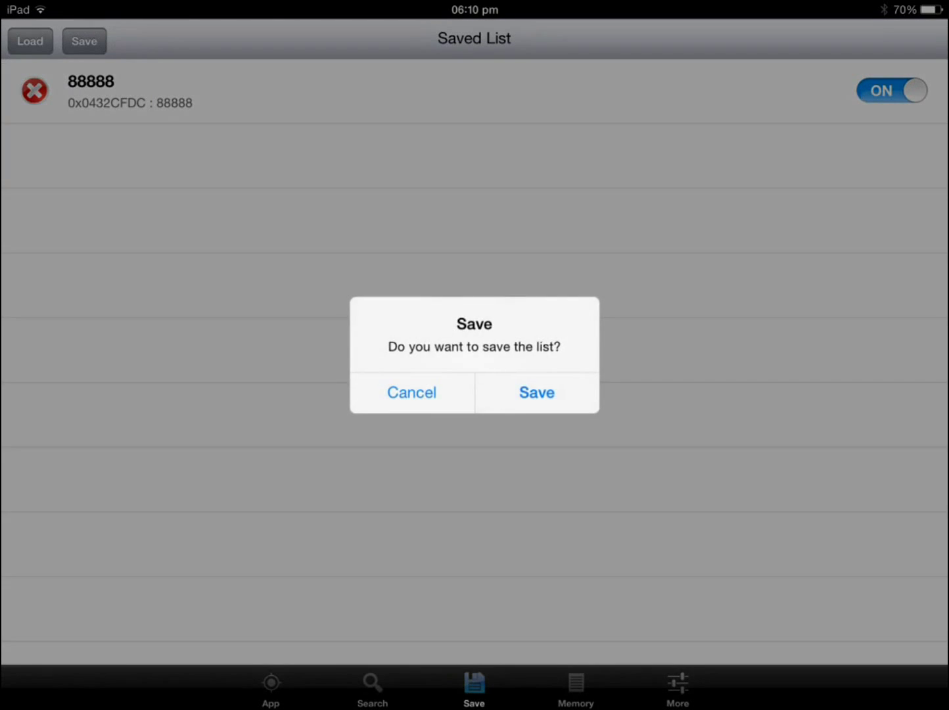
click(537, 391)
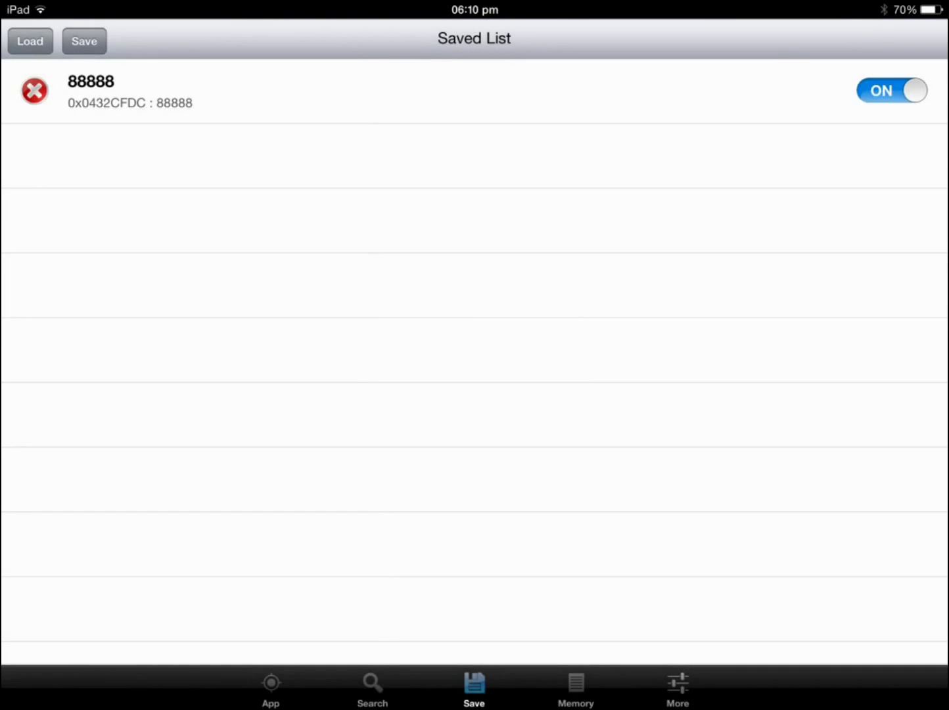